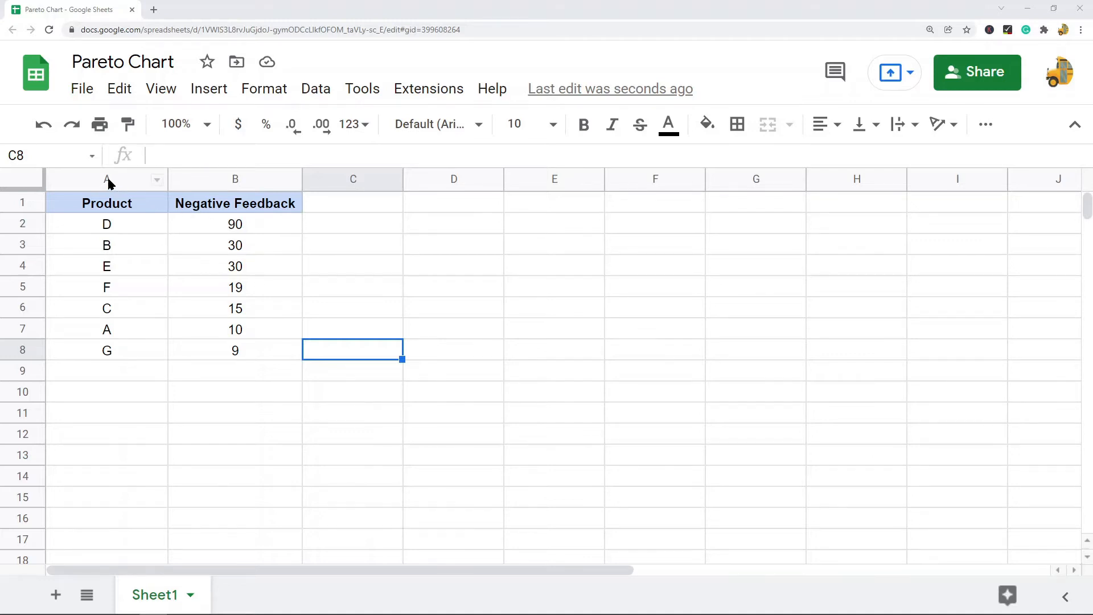
Review the product names in column A and the negative feedback values in B2:B8
{"action": "left_click", "coordinate": [132, 206]}
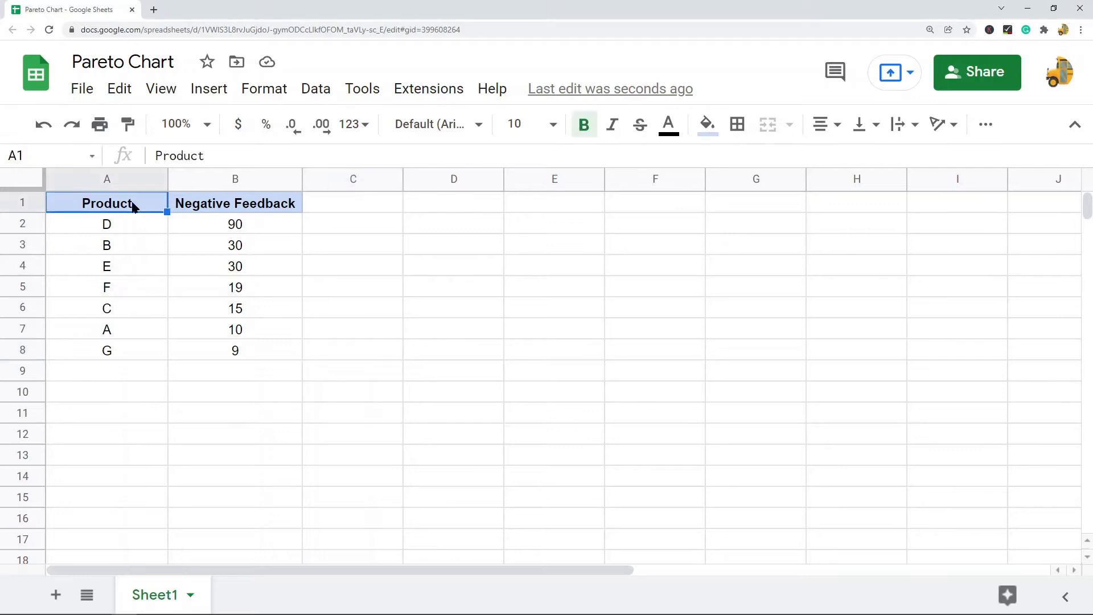
{"action": "left_click", "coordinate": [128, 325]}
{"action": "left_click", "coordinate": [112, 350]}
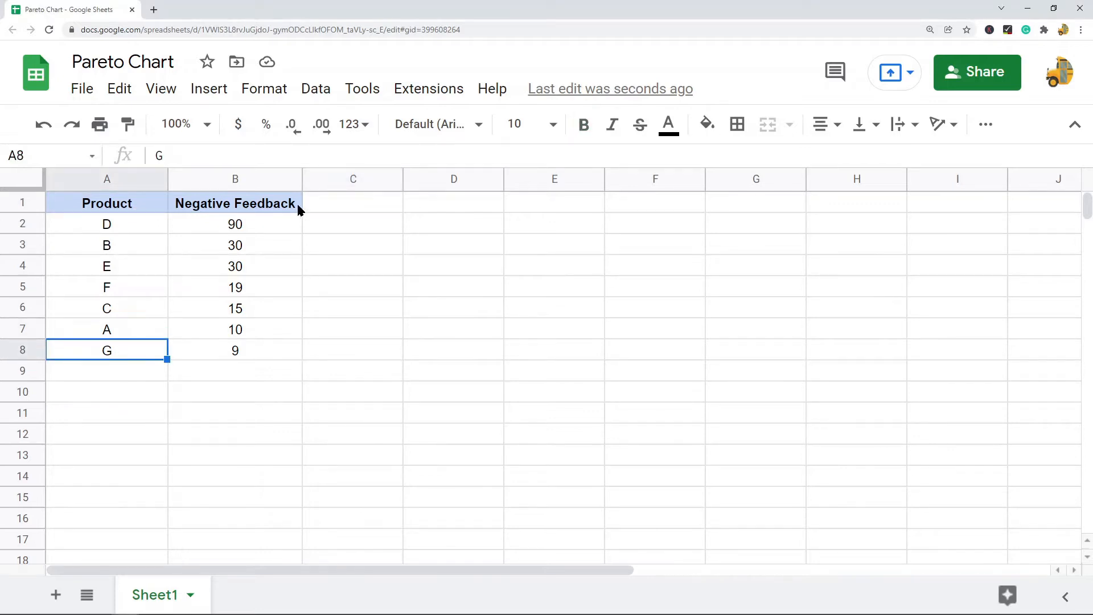
{"action": "left_click", "coordinate": [251, 212]}
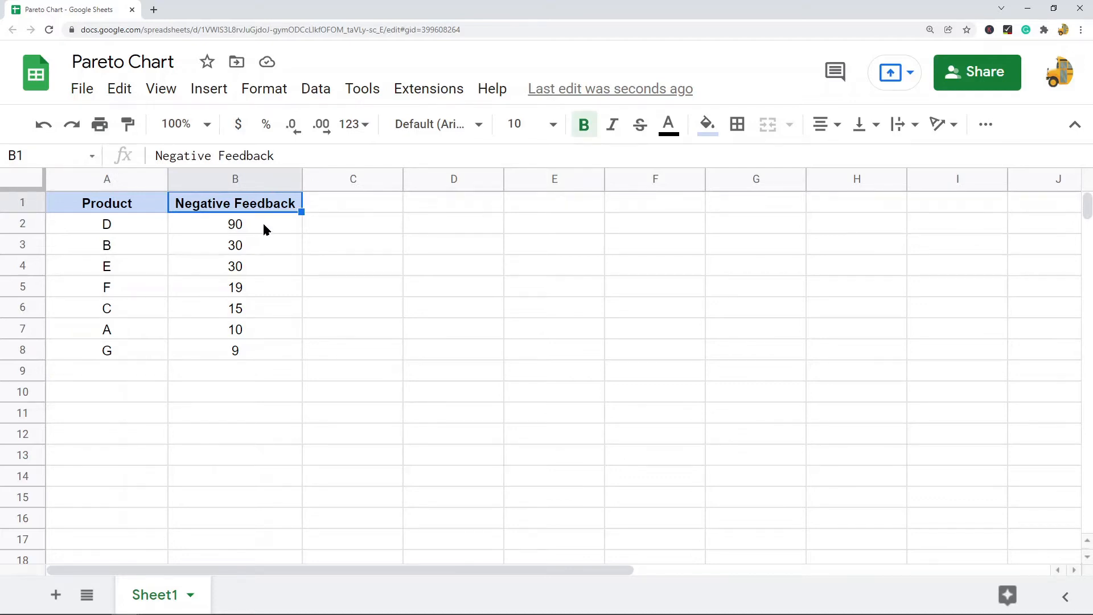
{"action": "left_click_drag", "start_coordinate": [261, 227], "coordinate": [261, 358]}
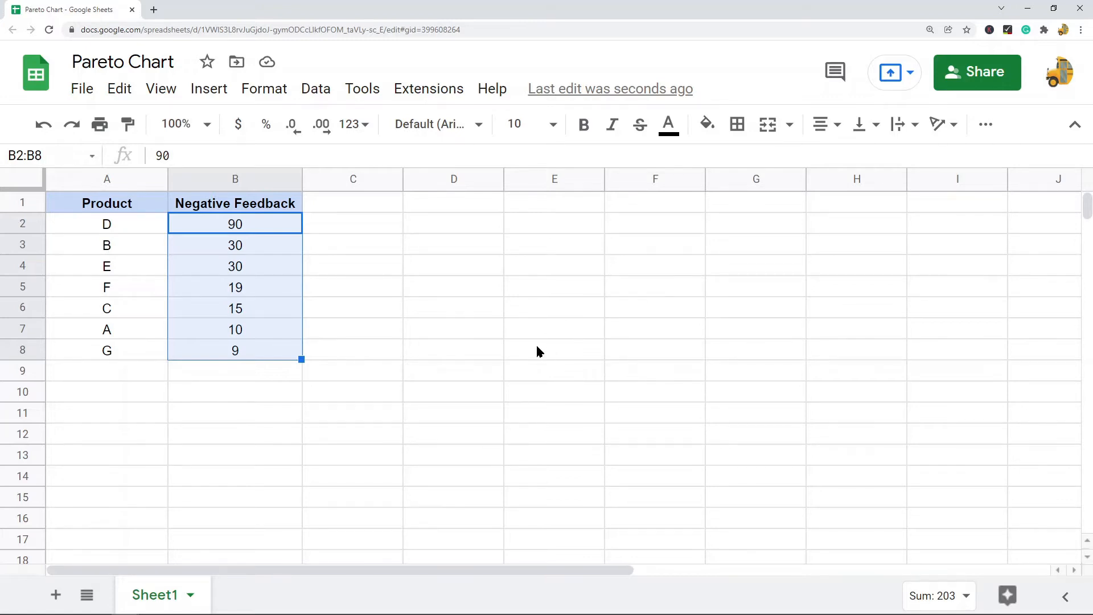
{"action": "left_click", "coordinate": [145, 226]}
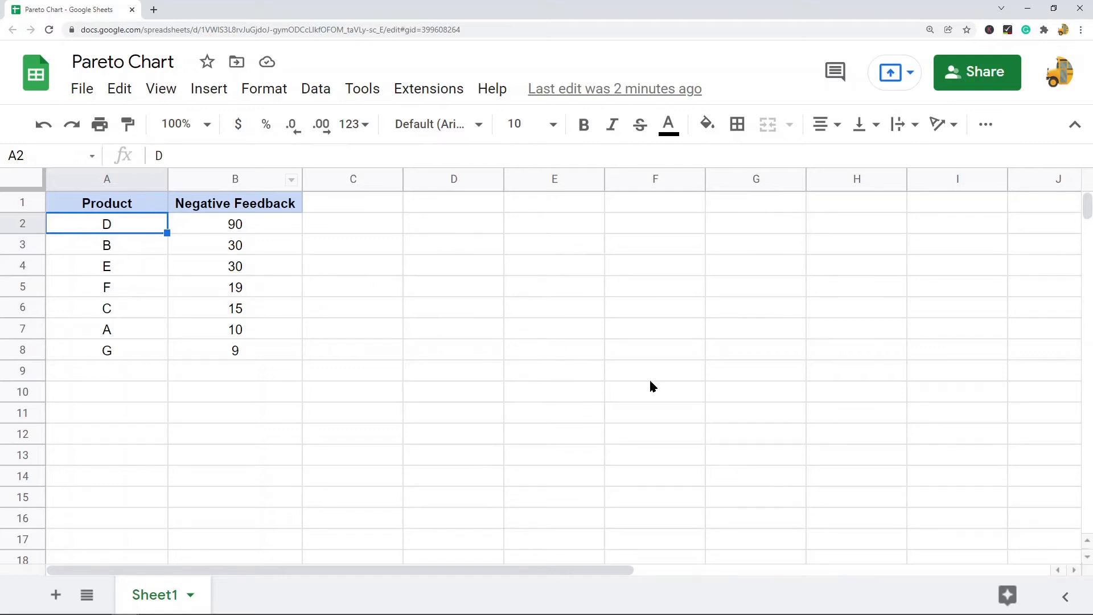
{"action": "left_click_drag", "start_coordinate": [252, 231], "coordinate": [263, 356]}
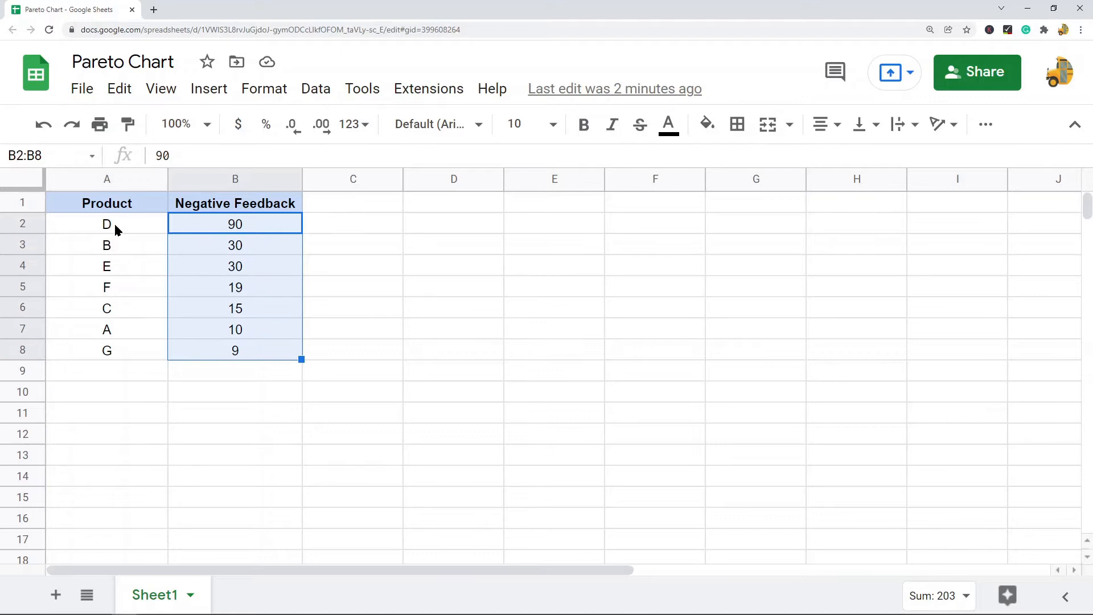
Sort the range A2:B8 by column B in descending (Z → A) order
{"action": "left_click_drag", "start_coordinate": [114, 221], "coordinate": [245, 358]}
{"action": "left_click", "coordinate": [314, 92]}
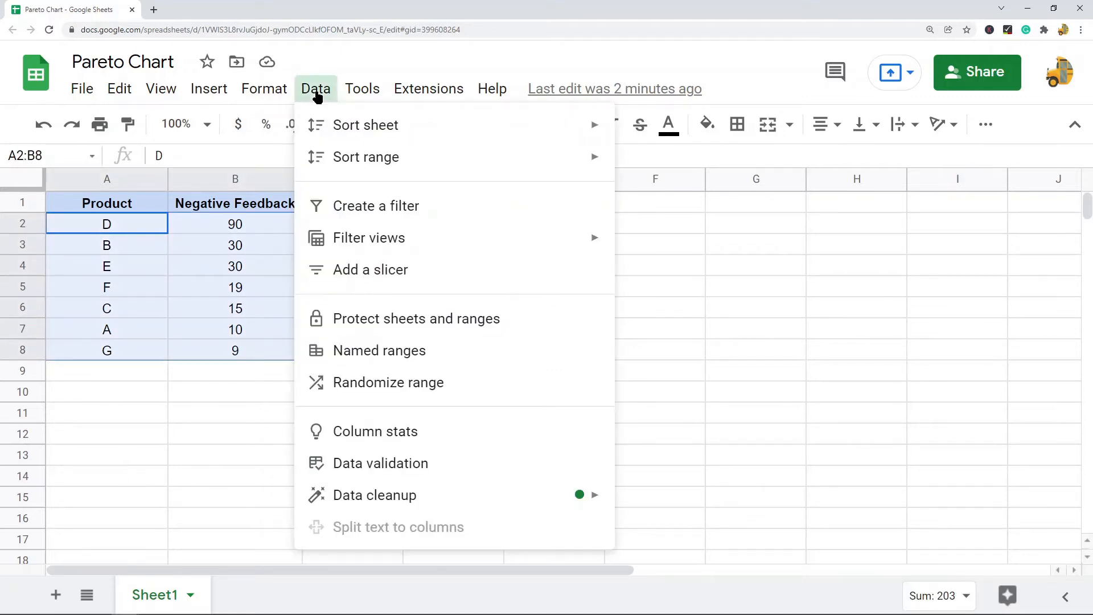
{"action": "mouse_move", "coordinate": [339, 161]}
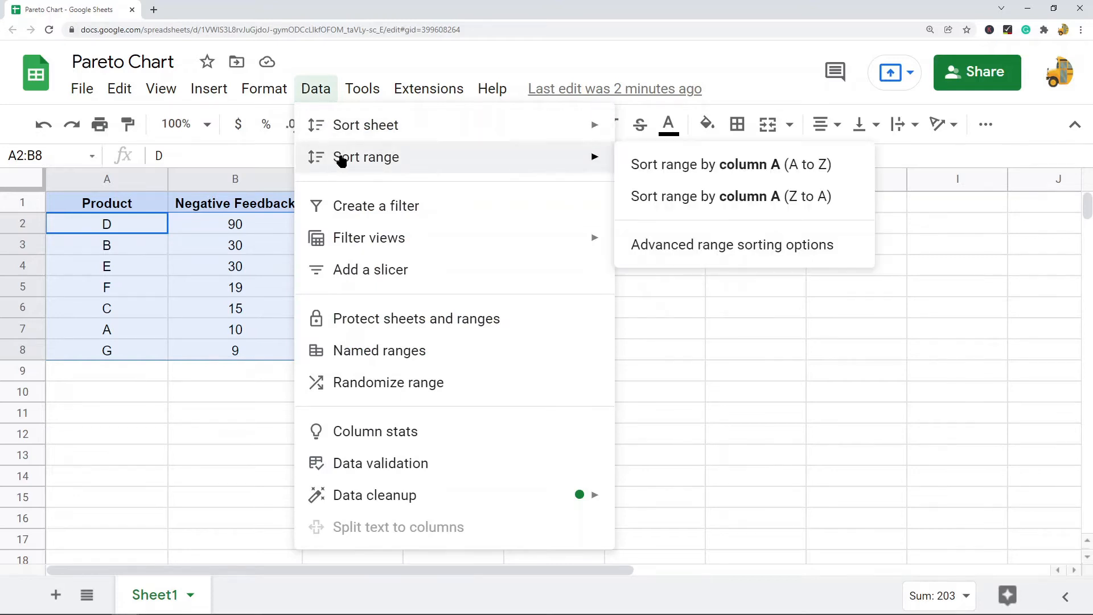
{"action": "left_click", "coordinate": [747, 258]}
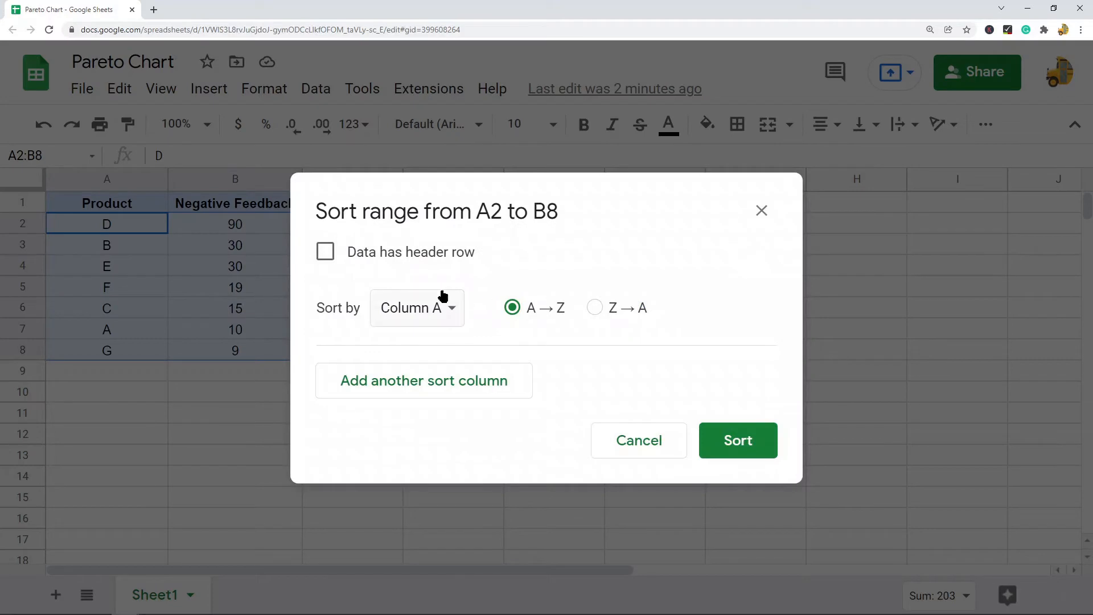
{"action": "left_click", "coordinate": [454, 310]}
{"action": "left_click", "coordinate": [446, 340]}
{"action": "left_click", "coordinate": [596, 310]}
{"action": "left_click", "coordinate": [752, 441]}
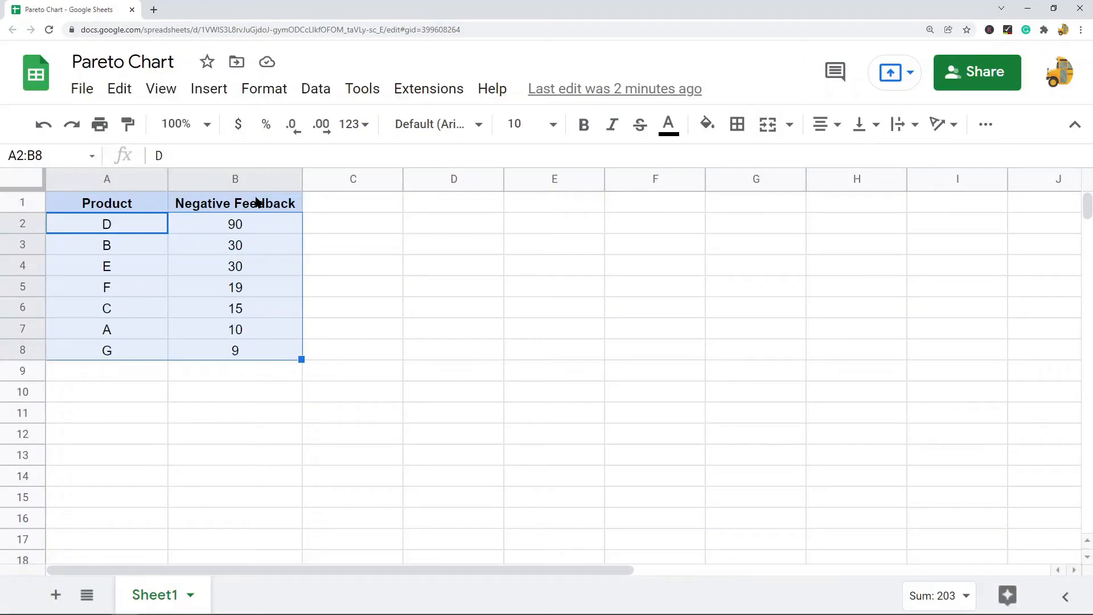
Copy the header formatting of B1 onto C1 and enter the heading "Cumulative %" there
{"action": "left_click_drag", "start_coordinate": [250, 222], "coordinate": [275, 356]}
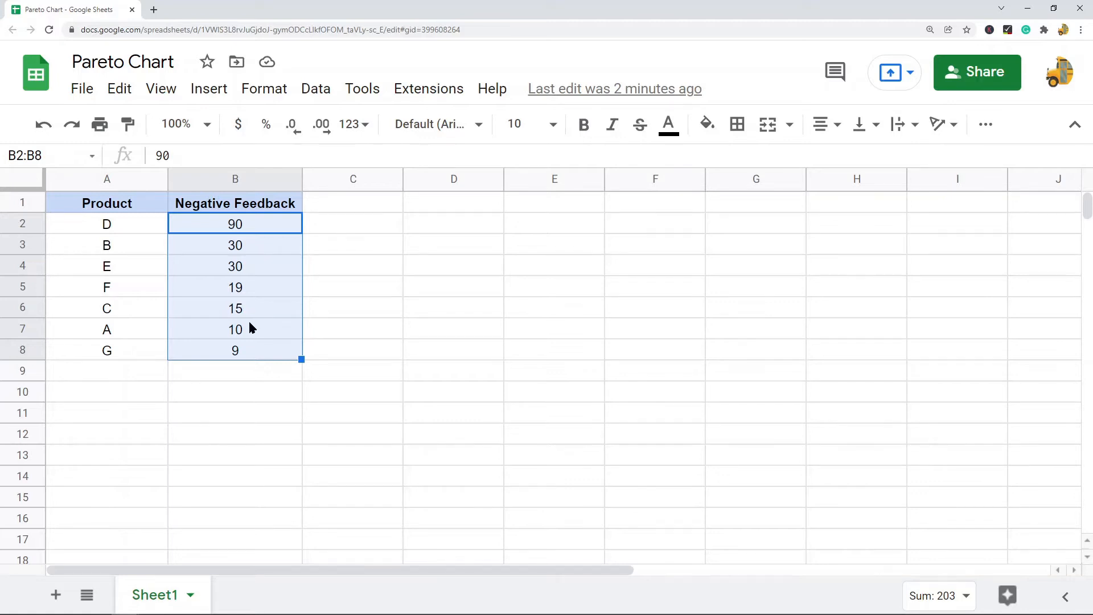
{"action": "left_click", "coordinate": [253, 205]}
{"action": "left_click", "coordinate": [127, 124]}
{"action": "left_click", "coordinate": [351, 203]}
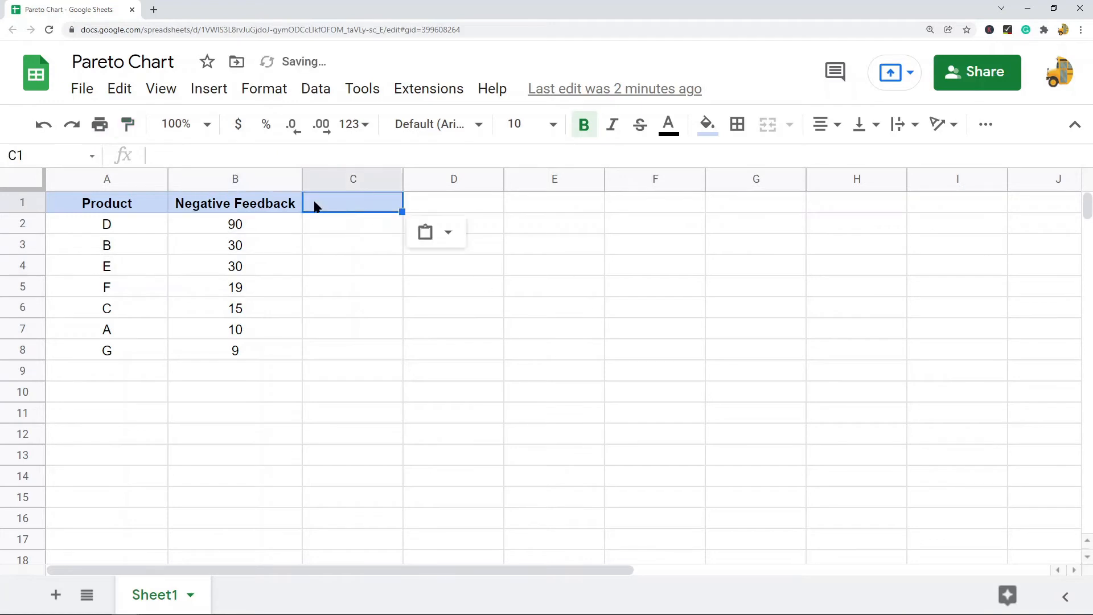
{"action": "type", "text": "Cumulative "}
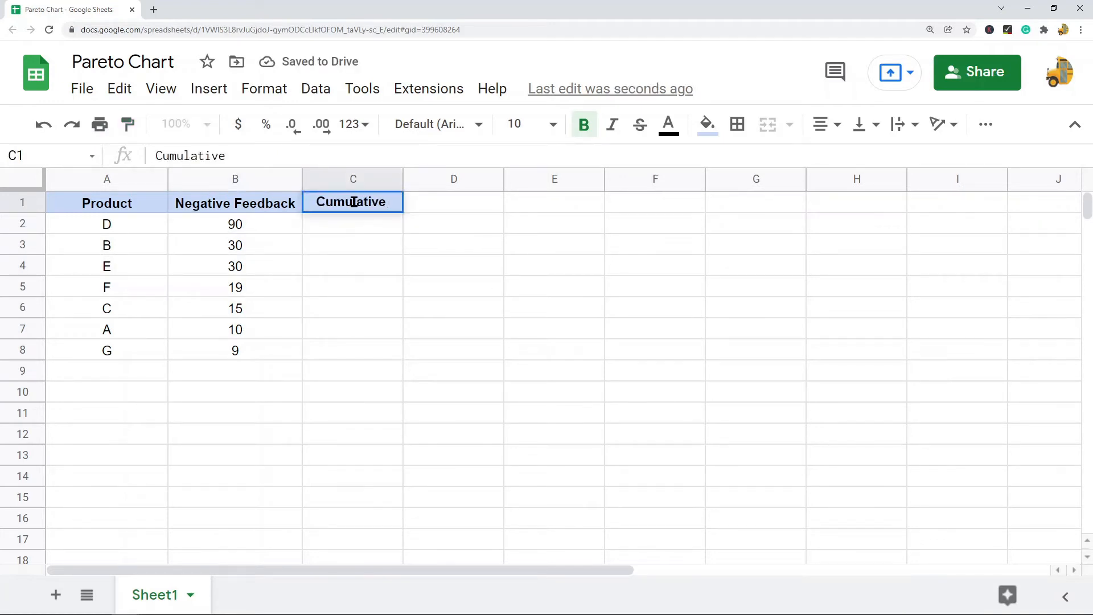
{"action": "type", "text": "%"}
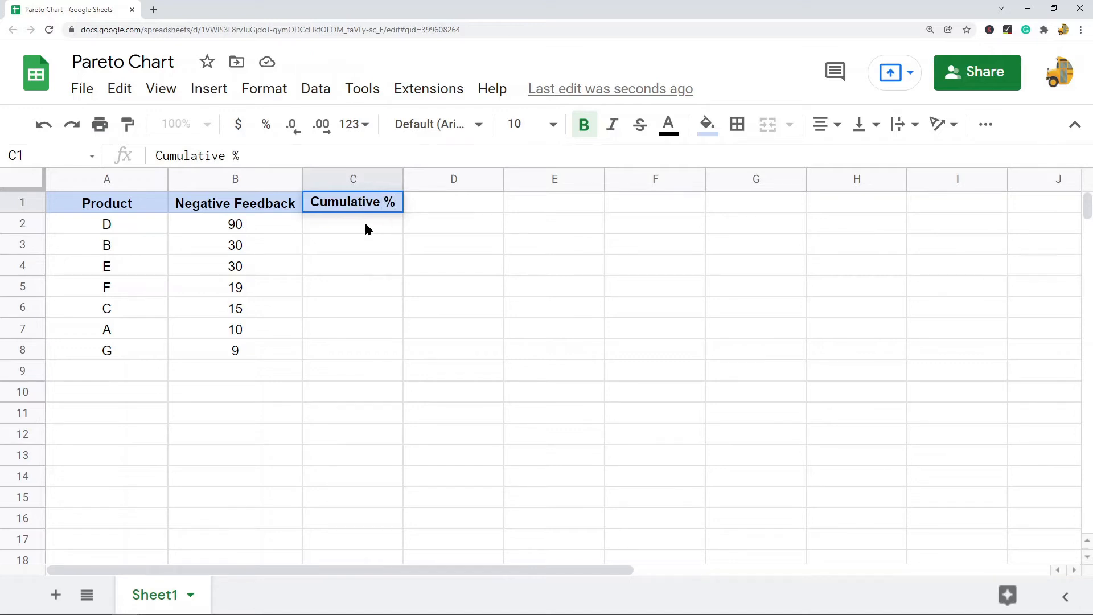
{"action": "key", "text": "Return"}
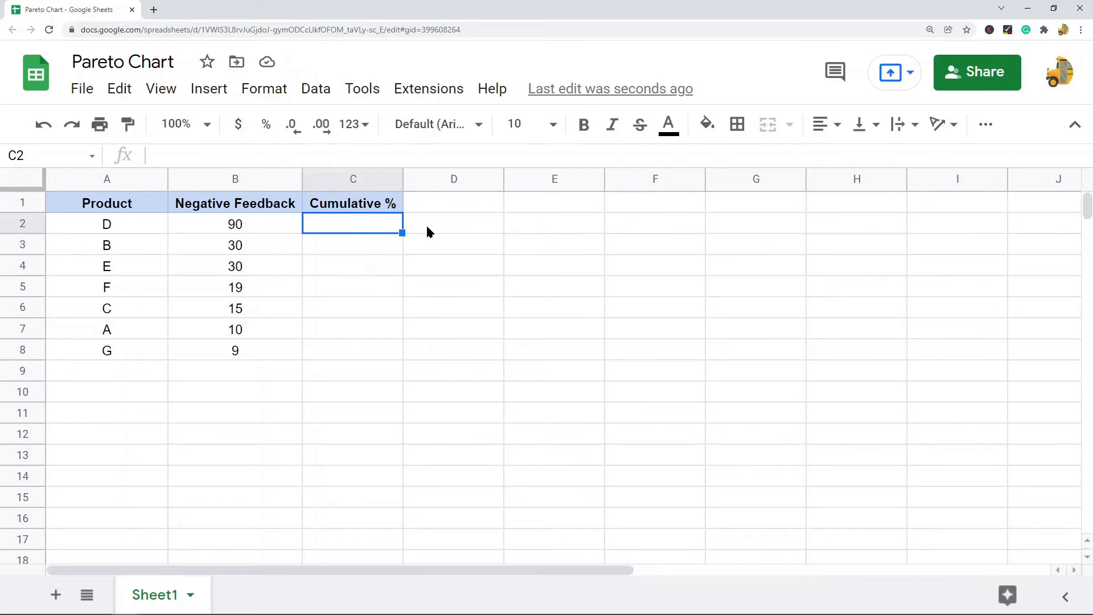
Begin a formula in C2 with the running total and division sign, =SUM($B$2:B2)/
{"action": "left_click_drag", "start_coordinate": [23, 228], "coordinate": [23, 370]}
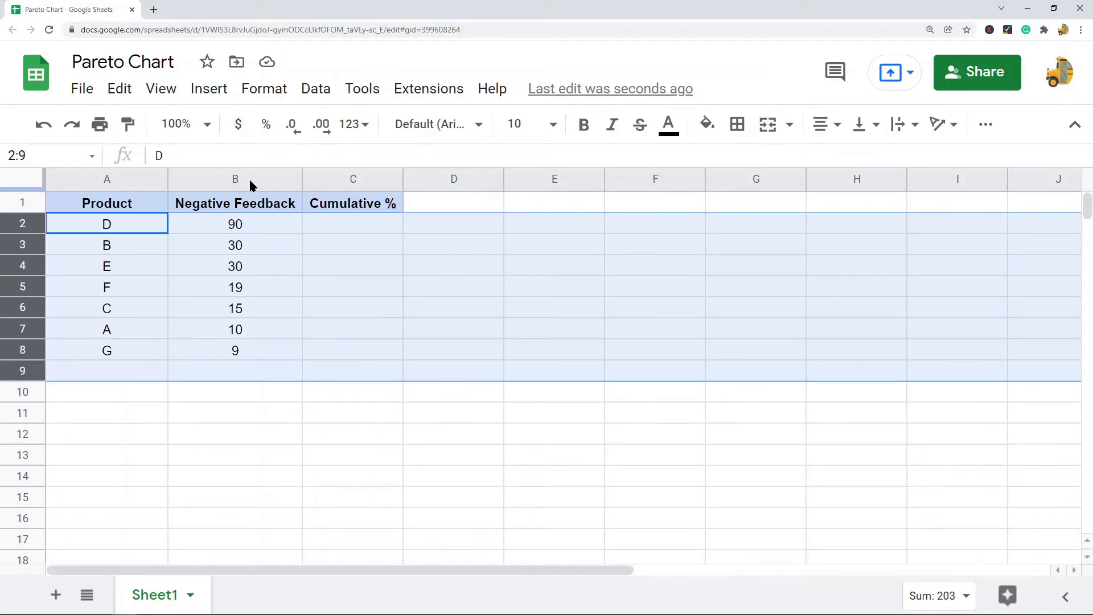
{"action": "left_click", "coordinate": [330, 226]}
{"action": "type", "text": "=su"}
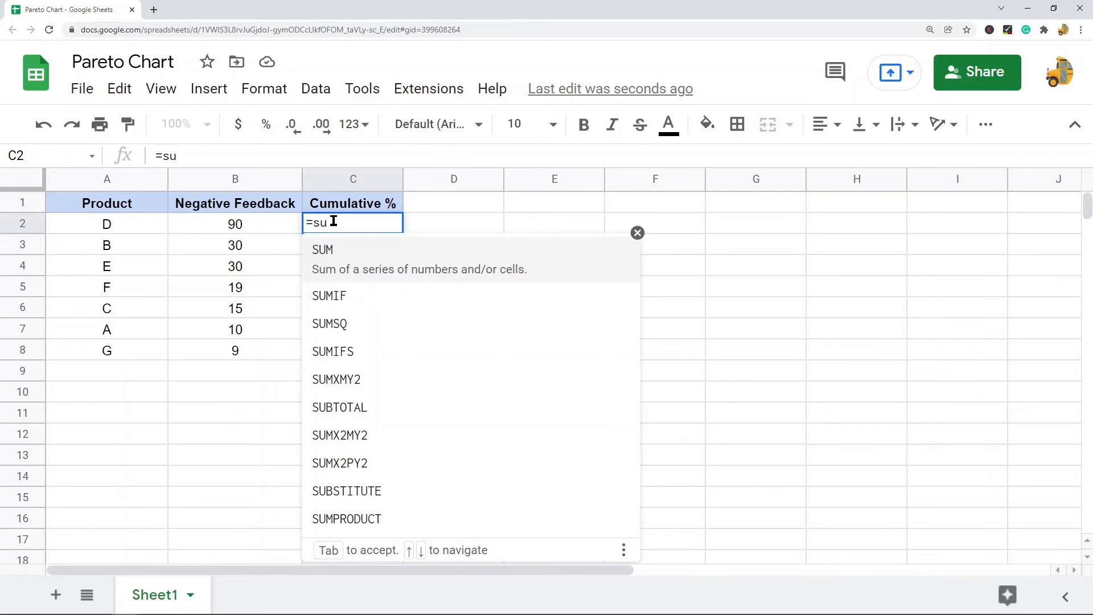
{"action": "type", "text": "m"}
{"action": "key", "text": "Tab"}
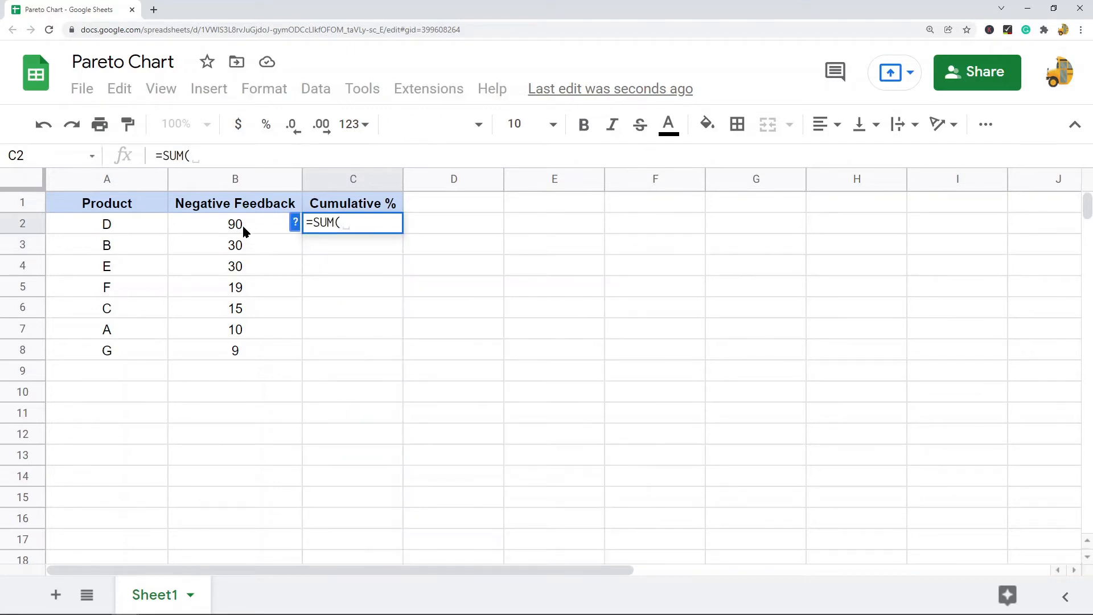
{"action": "left_click", "coordinate": [243, 230]}
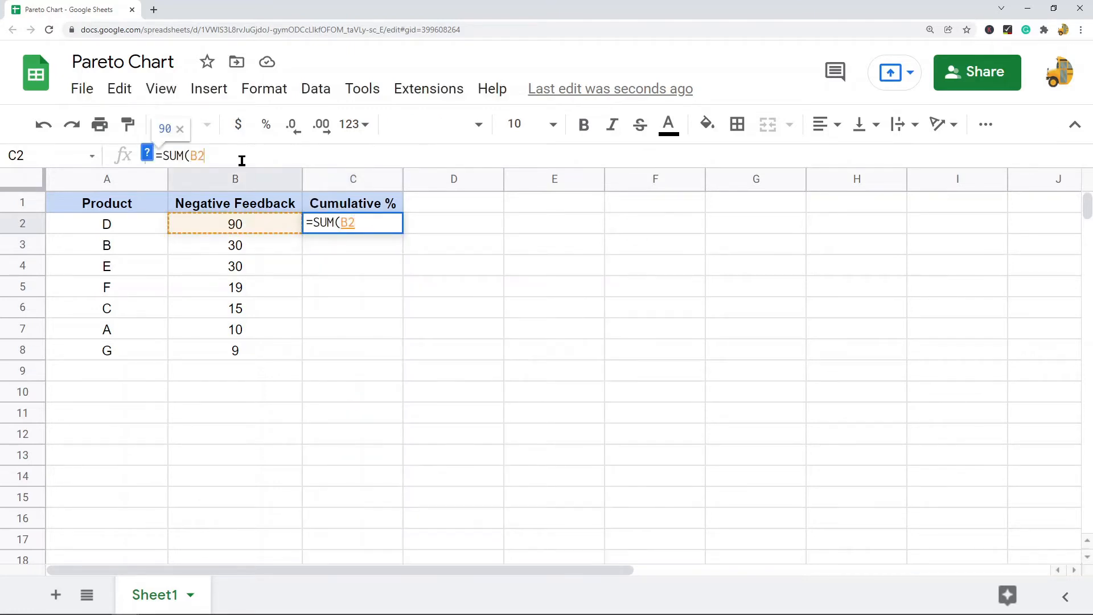
{"action": "type", "text": "4"}
{"action": "key", "text": "BackSpace"}
{"action": "key", "text": "F4"}
{"action": "type", "text": ":"}
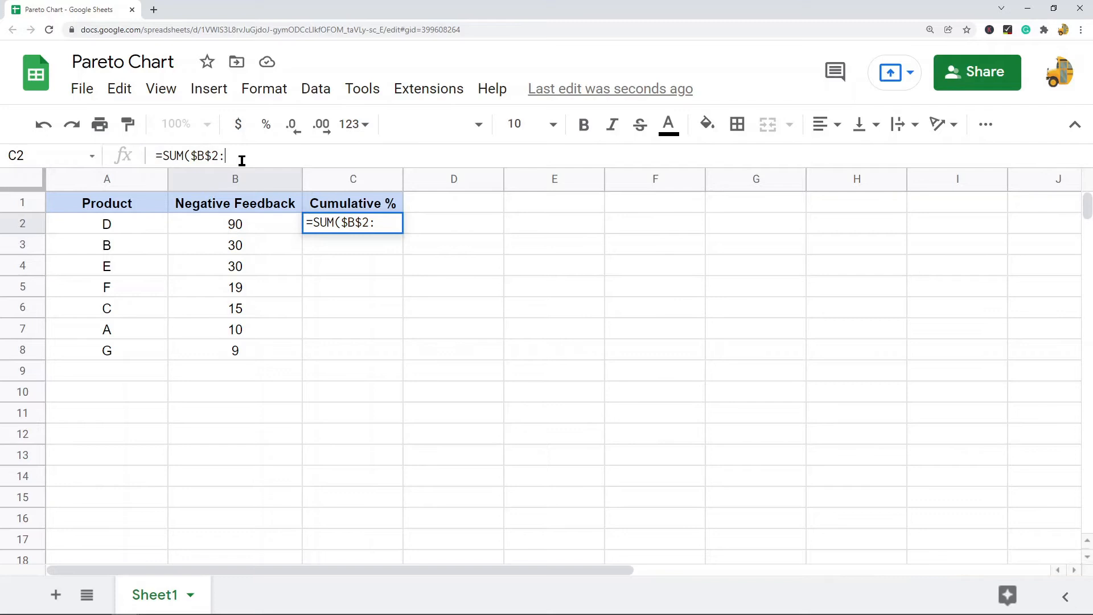
{"action": "type", "text": "B2"}
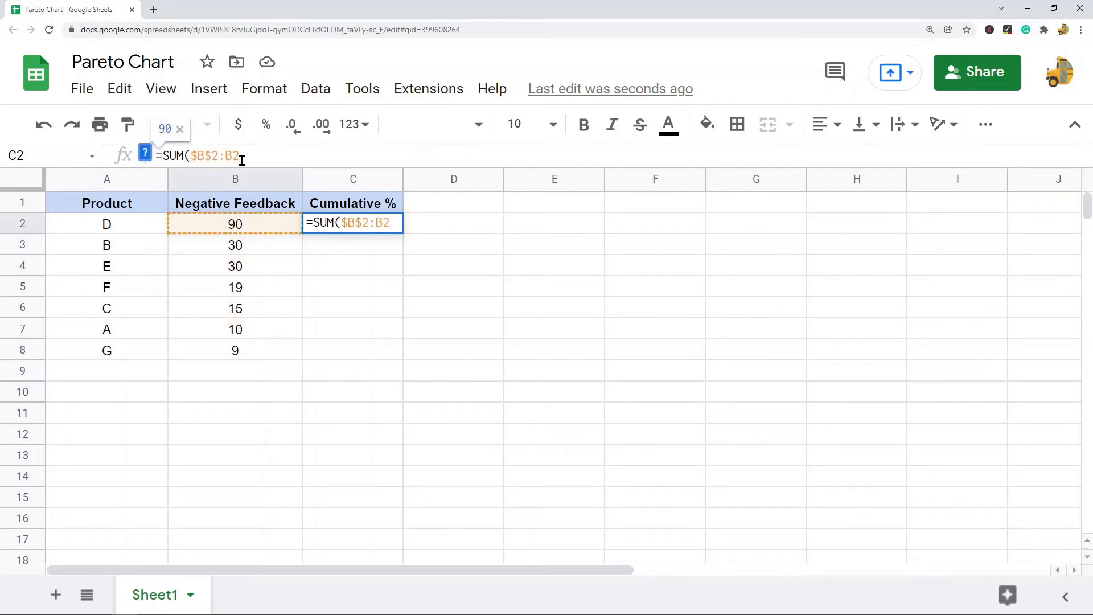
{"action": "type", "text": ")/"}
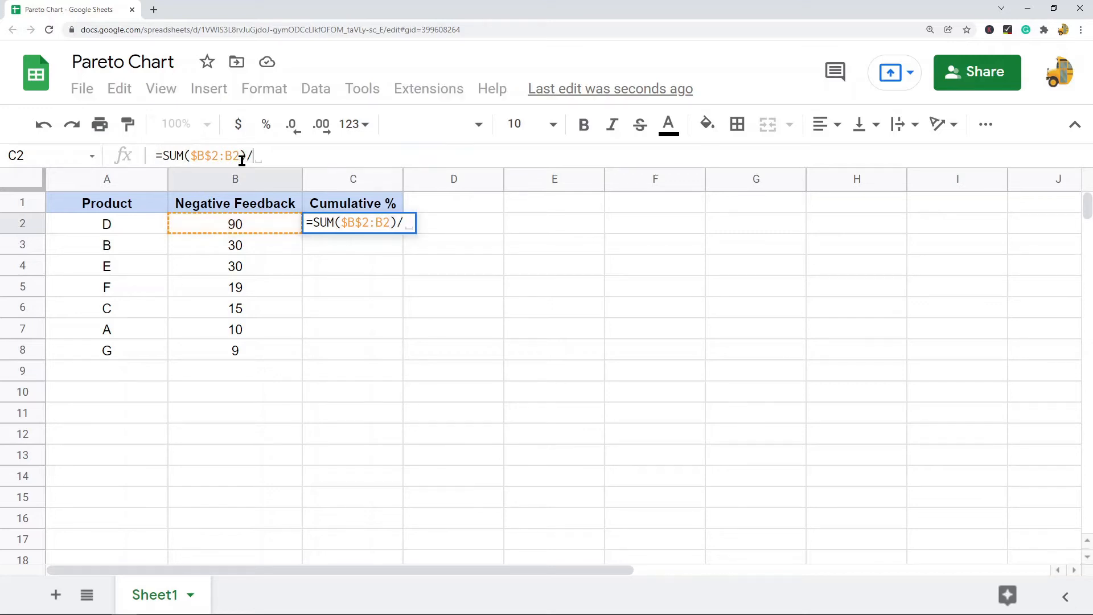
Add a second SUM as the divisor in C2's formula, with its range starting at the absolute reference $B$2
{"action": "type", "text": "SUM"}
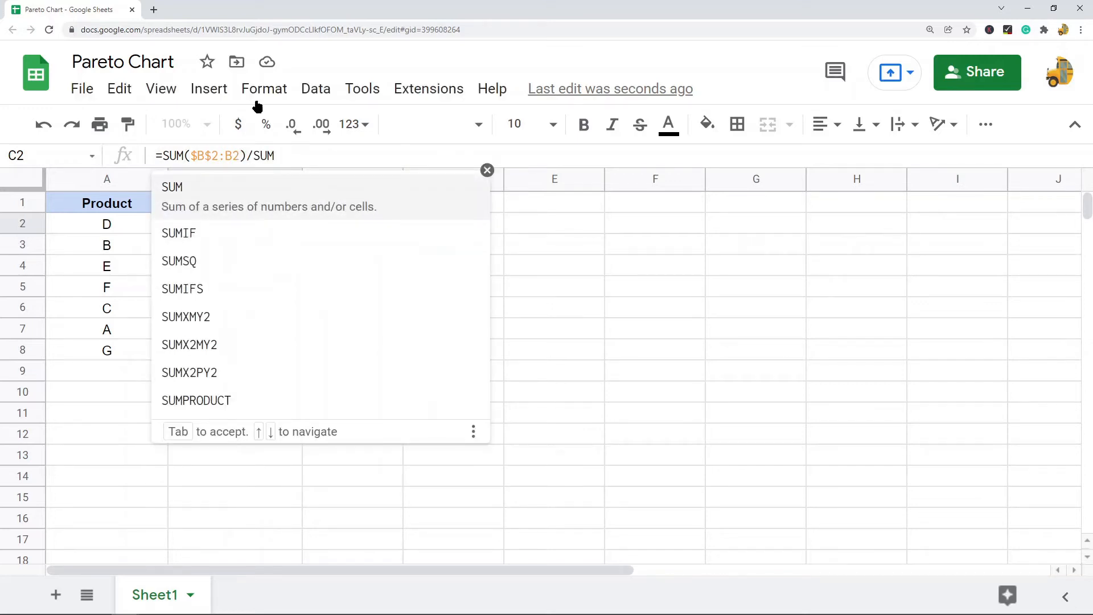
{"action": "type", "text": "("}
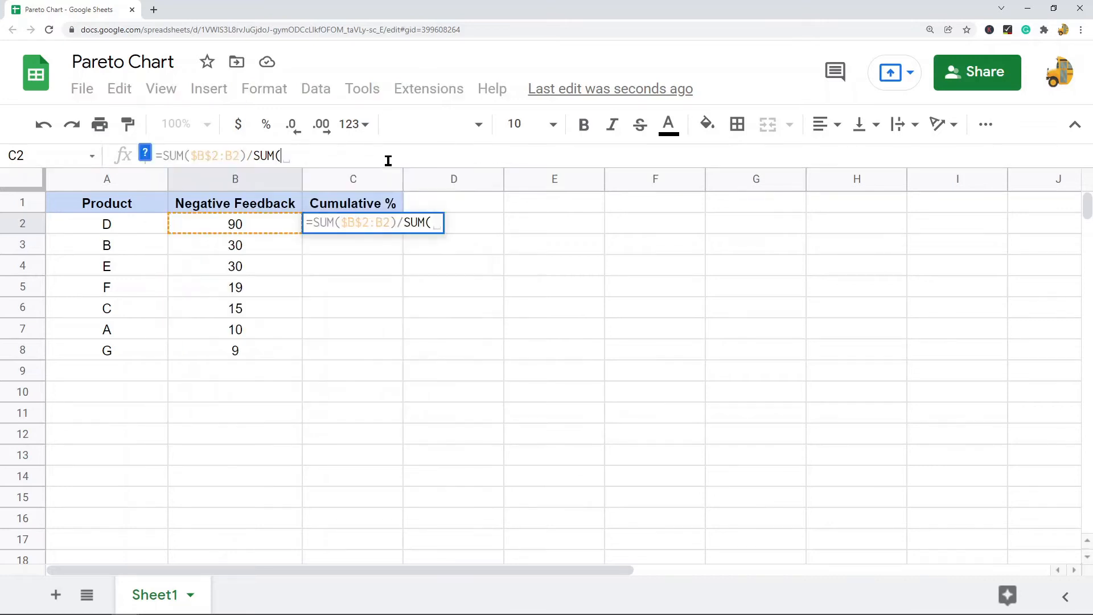
{"action": "left_click", "coordinate": [263, 222]}
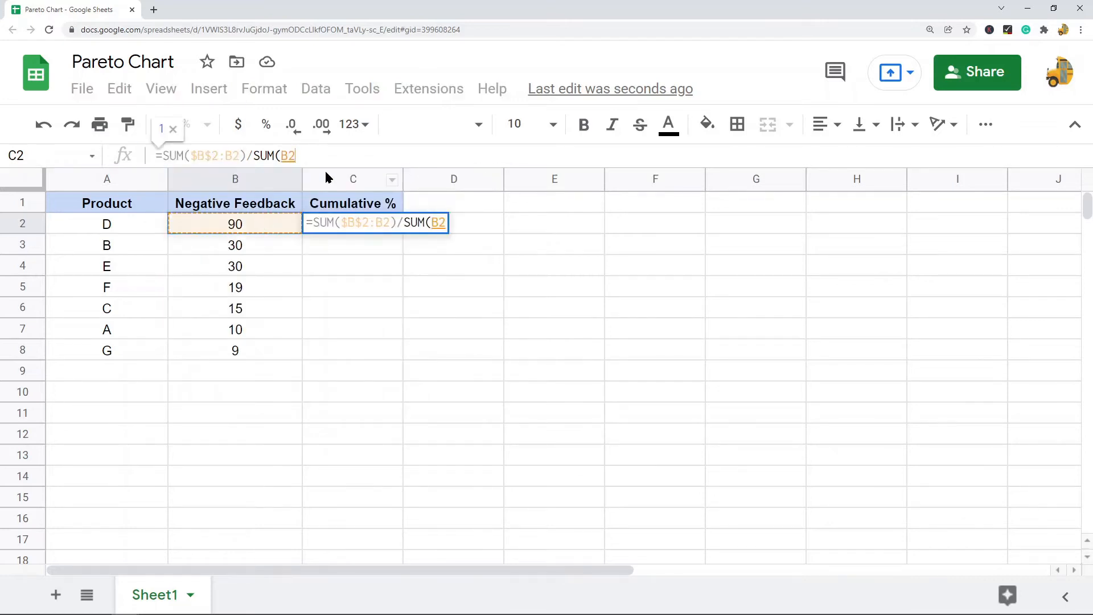
{"action": "key", "text": "F4"}
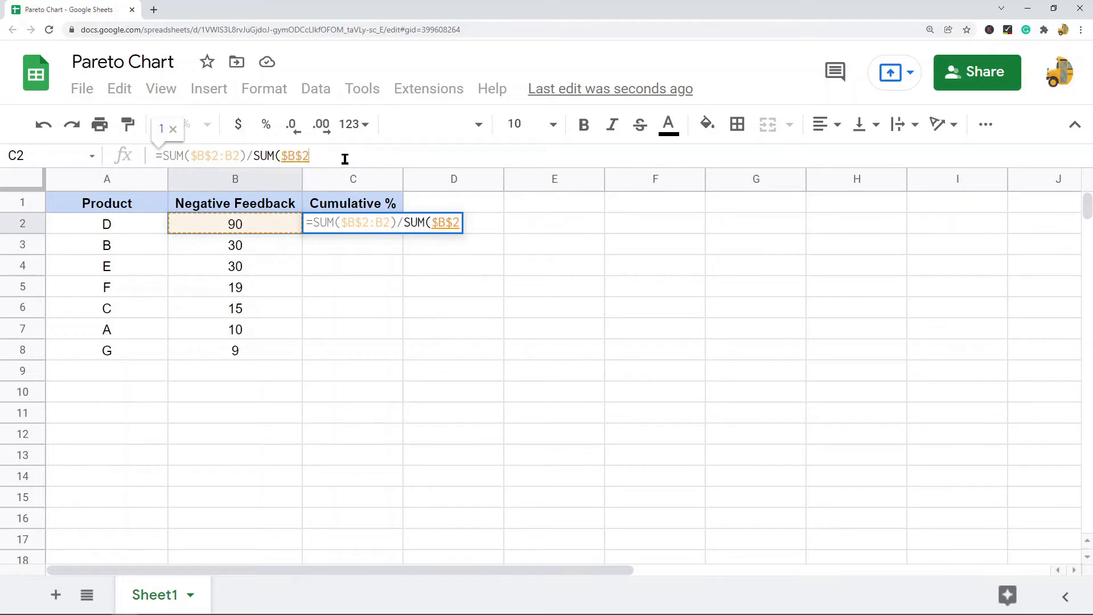
{"action": "type", "text": ":"}
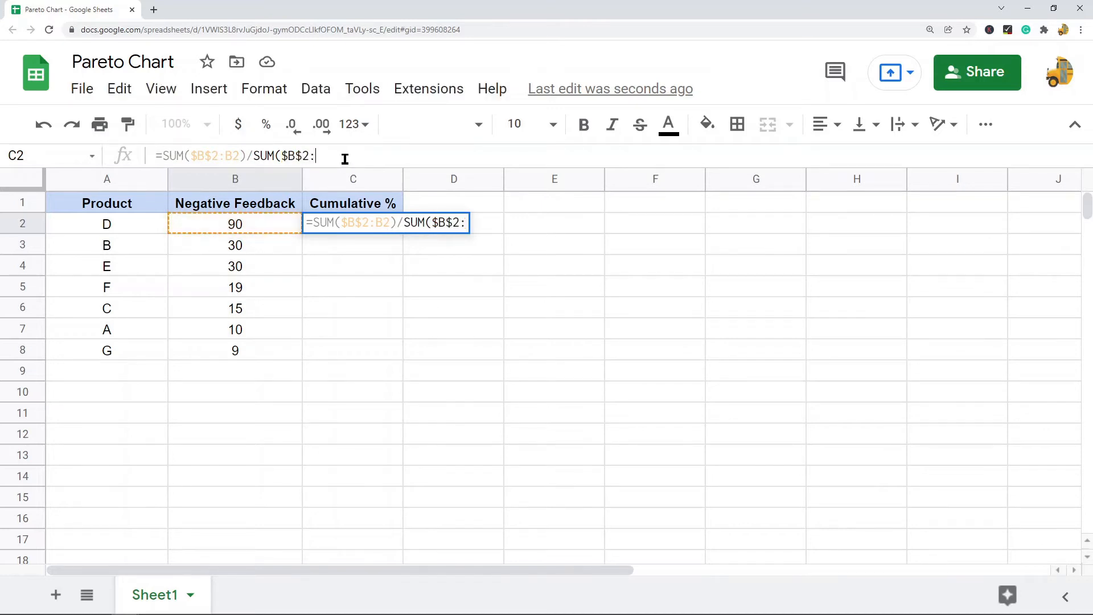
{"action": "left_click", "coordinate": [244, 351]}
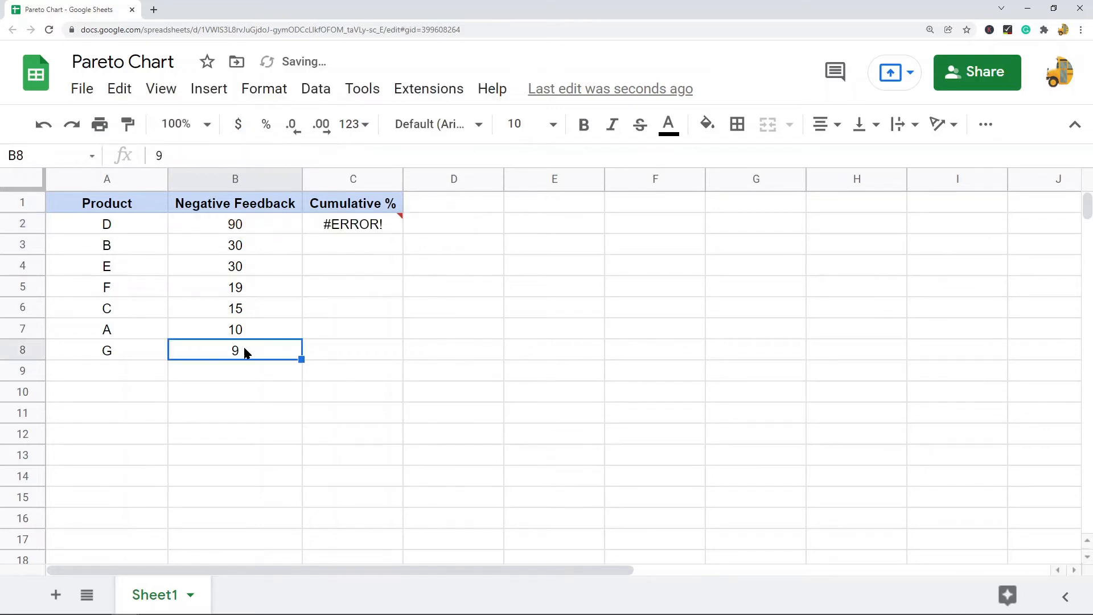
Complete the divisor range in C2's formula with end cell B8, so the divisor reads SUM($B$2:B8)
{"action": "left_click", "coordinate": [334, 228]}
{"action": "left_click", "coordinate": [316, 157]}
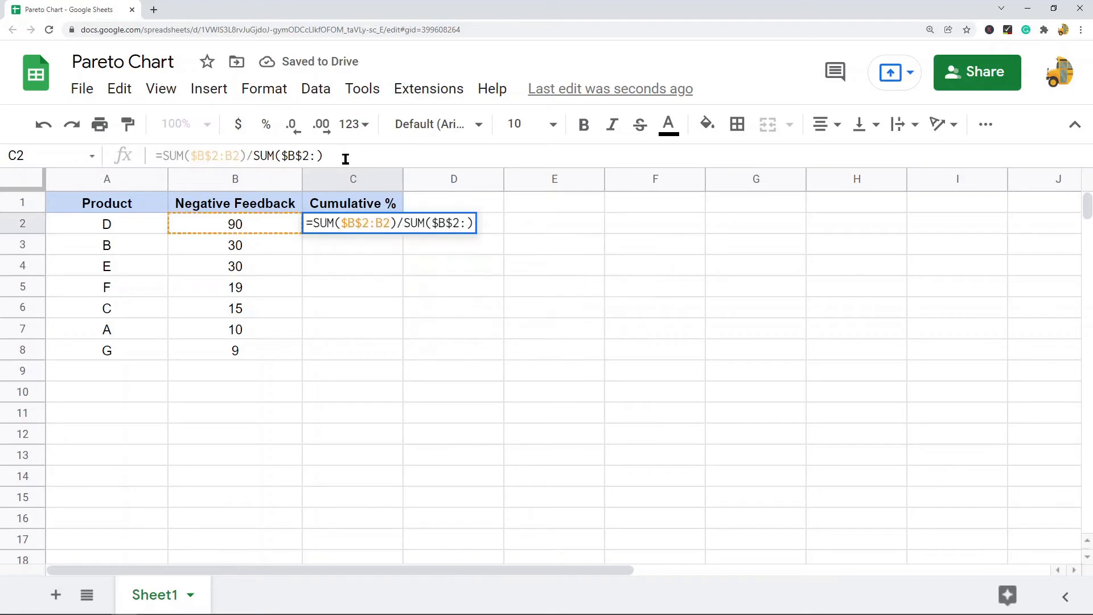
{"action": "type", "text": "B8"}
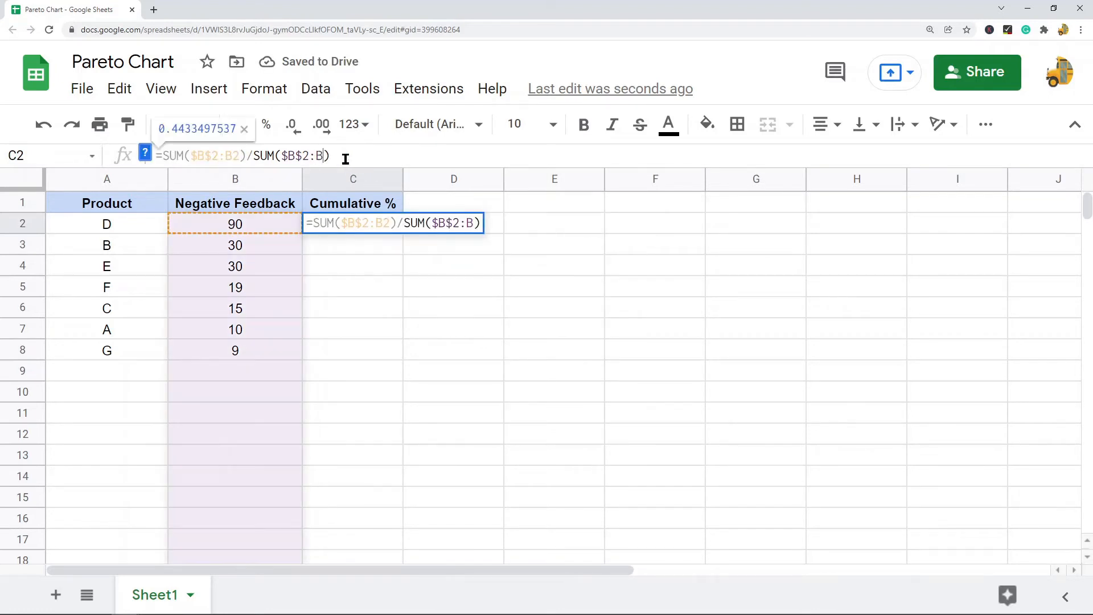
{"action": "key", "text": "F4"}
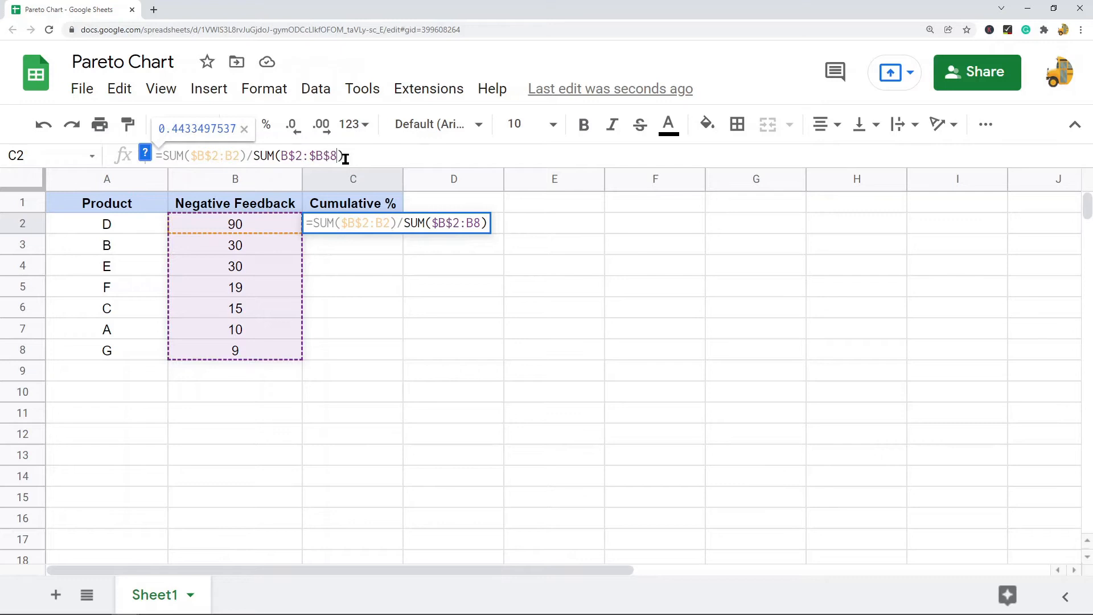
{"action": "key", "text": "F4"}
{"action": "key", "text": "F4"}
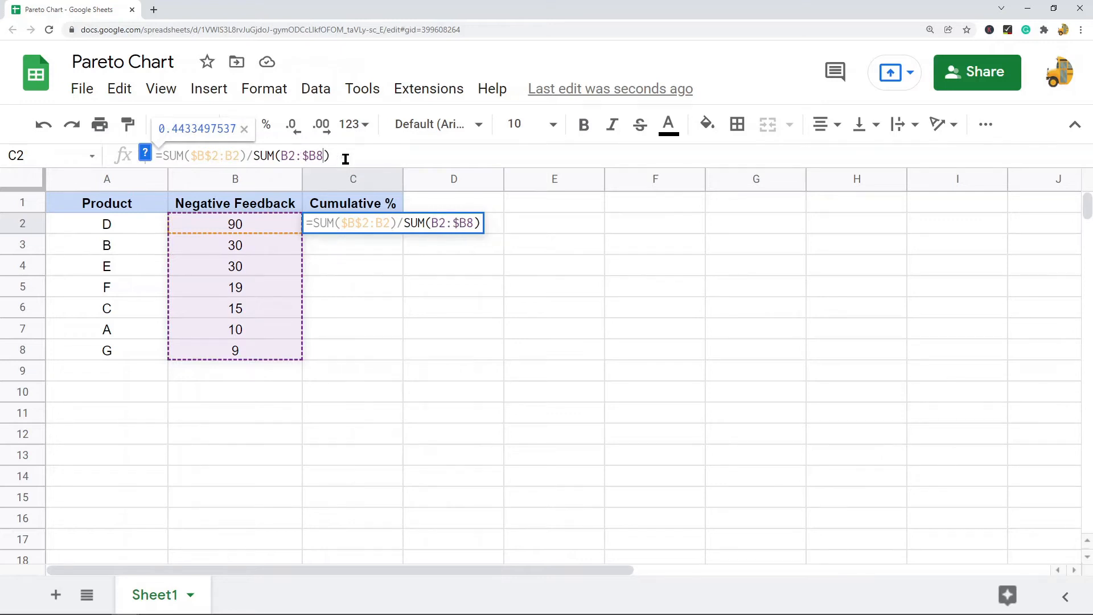
{"action": "key", "text": "F4"}
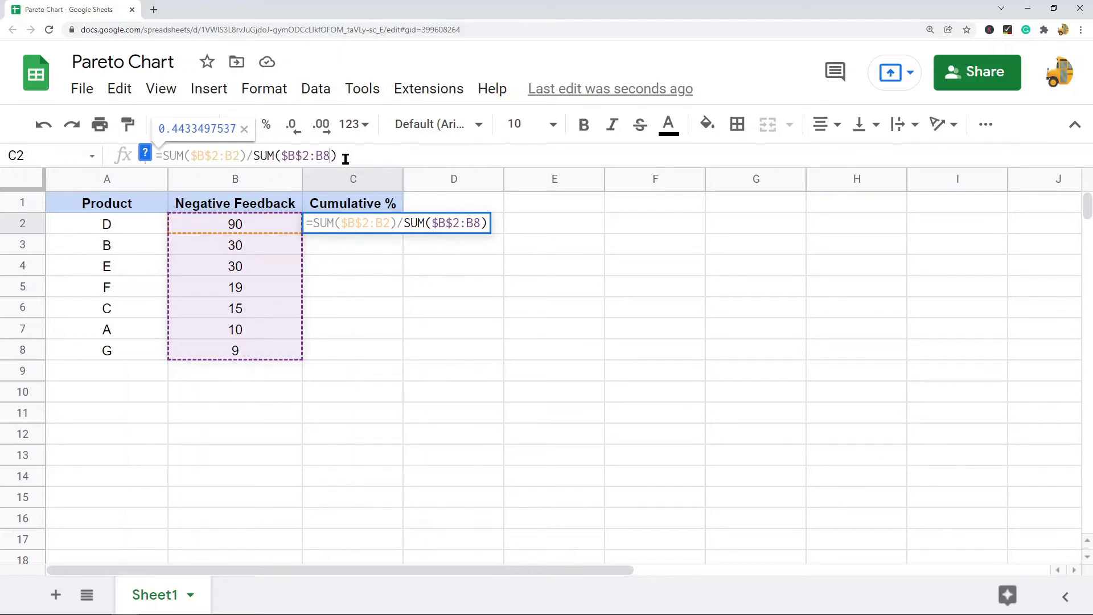
Make the B8 reference absolute as $B$8 and commit =SUM($B$2:B2)/SUM($B$2:$B$8) in C2
{"action": "left_click", "coordinate": [317, 157]}
{"action": "type", "text": "$B"}
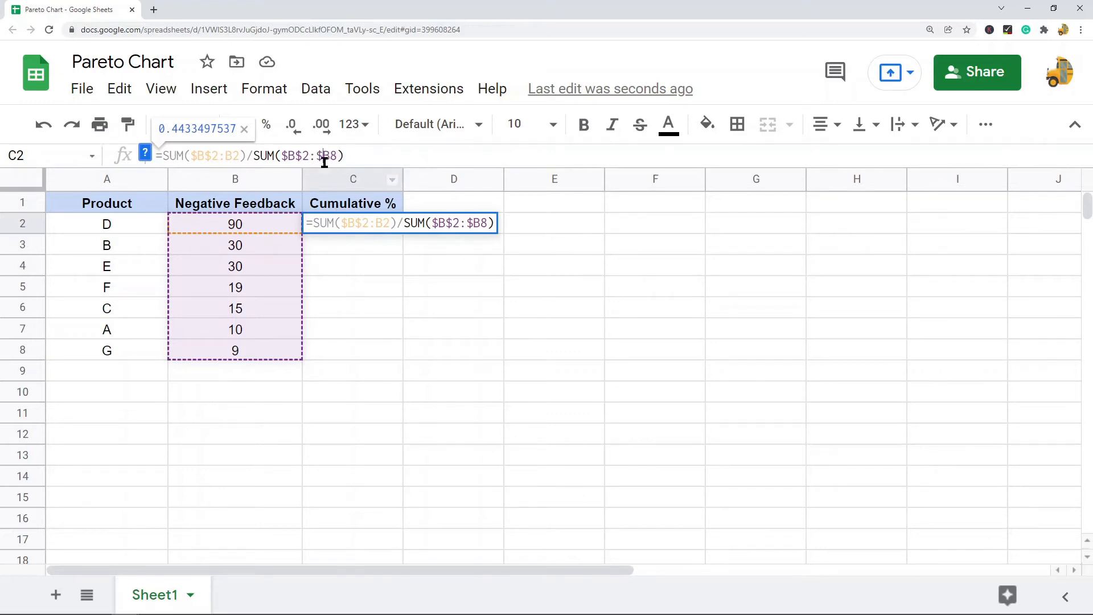
{"action": "type", "text": "$"}
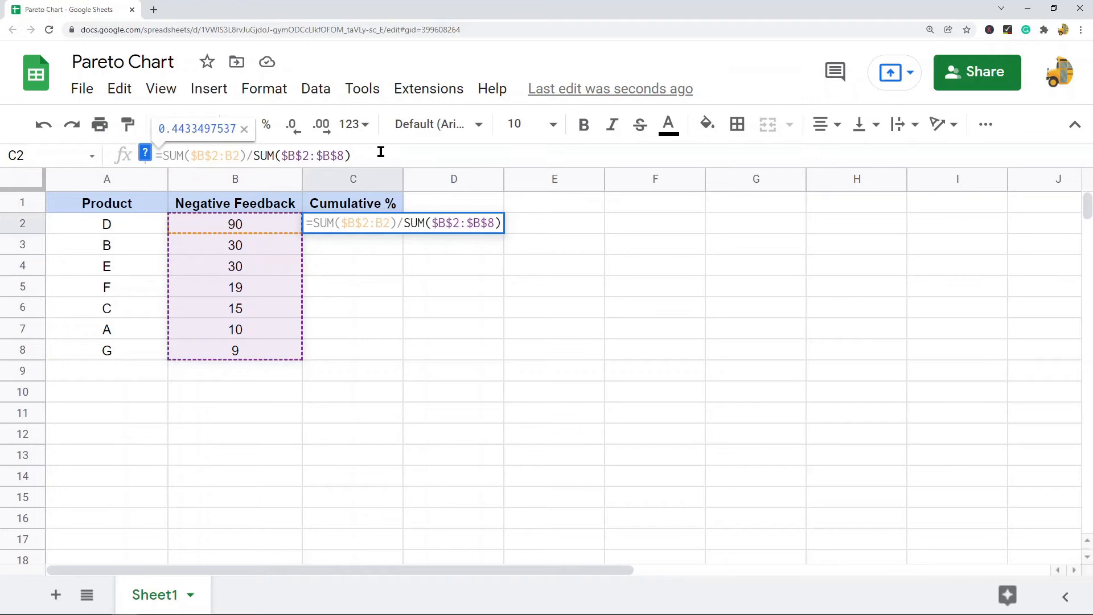
{"action": "left_click", "coordinate": [382, 153]}
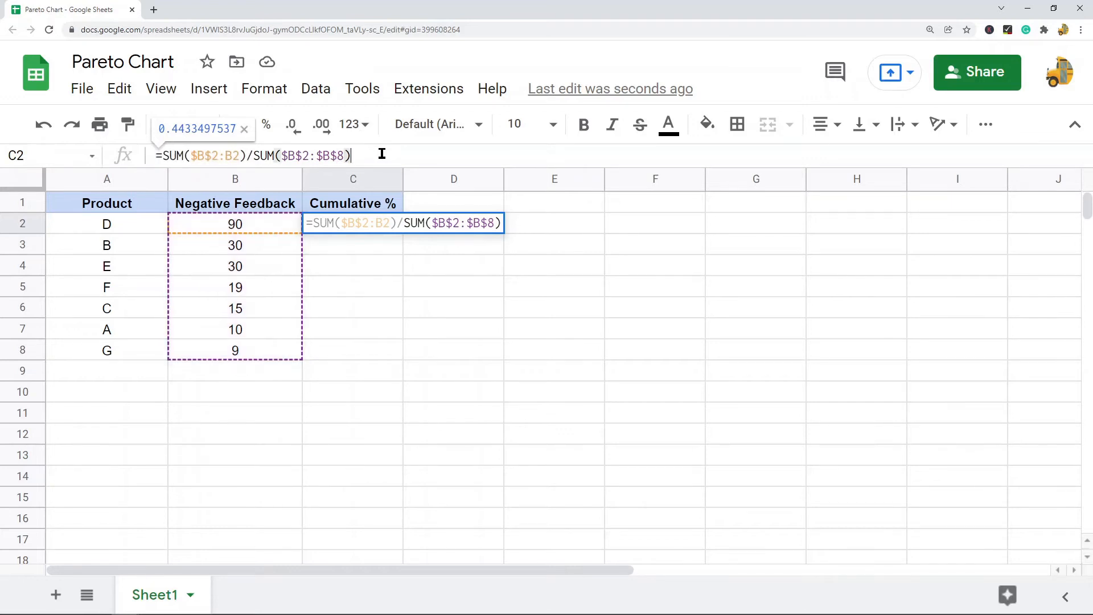
{"action": "type", "text": ")"}
{"action": "key", "text": "BackSpace"}
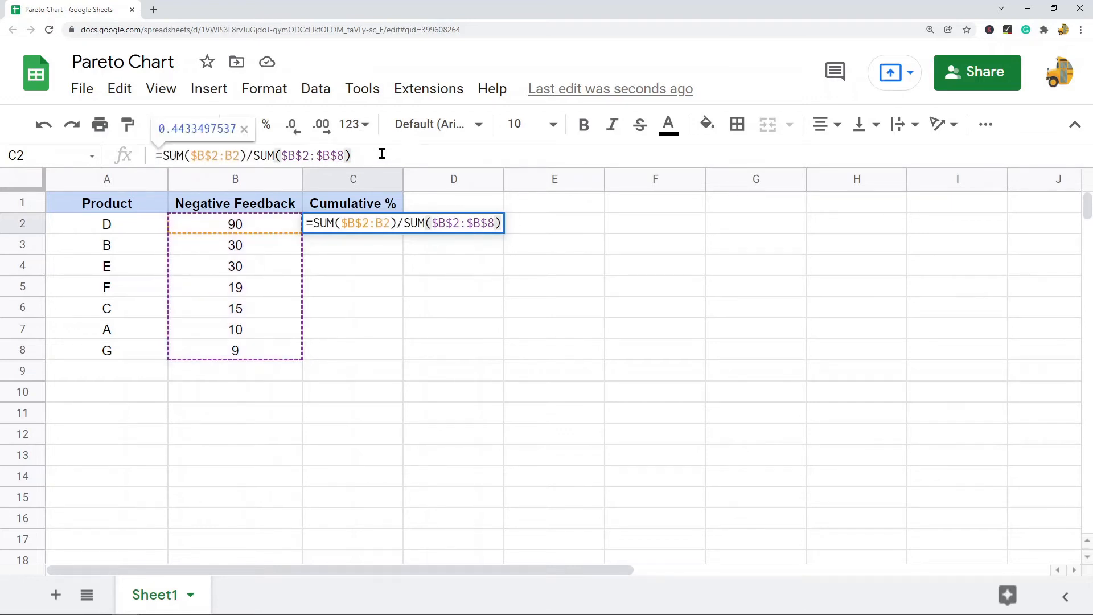
{"action": "key", "text": "Return"}
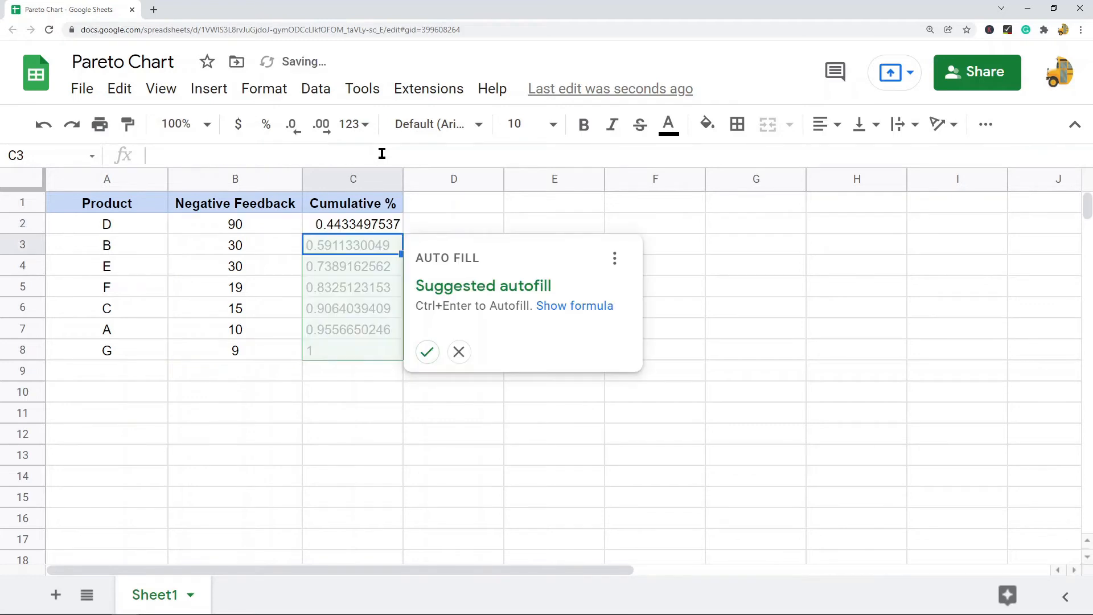
Copy the cumulative percentage formula from C2 into C3:C8
{"action": "left_click", "coordinate": [339, 228]}
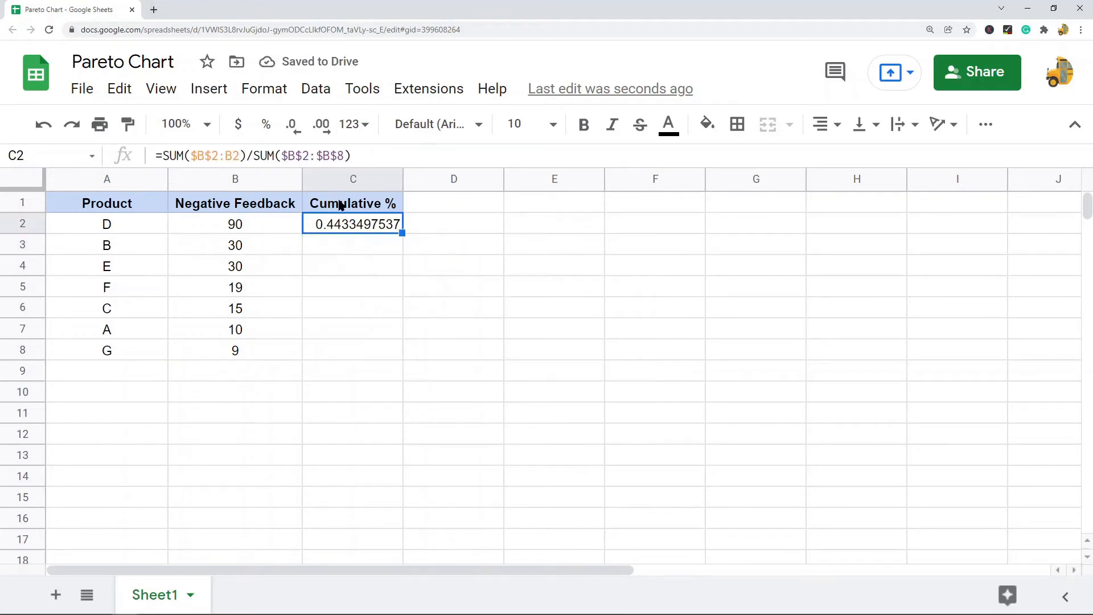
{"action": "key", "text": "ctrl+c"}
{"action": "left_click_drag", "start_coordinate": [360, 244], "coordinate": [361, 345]}
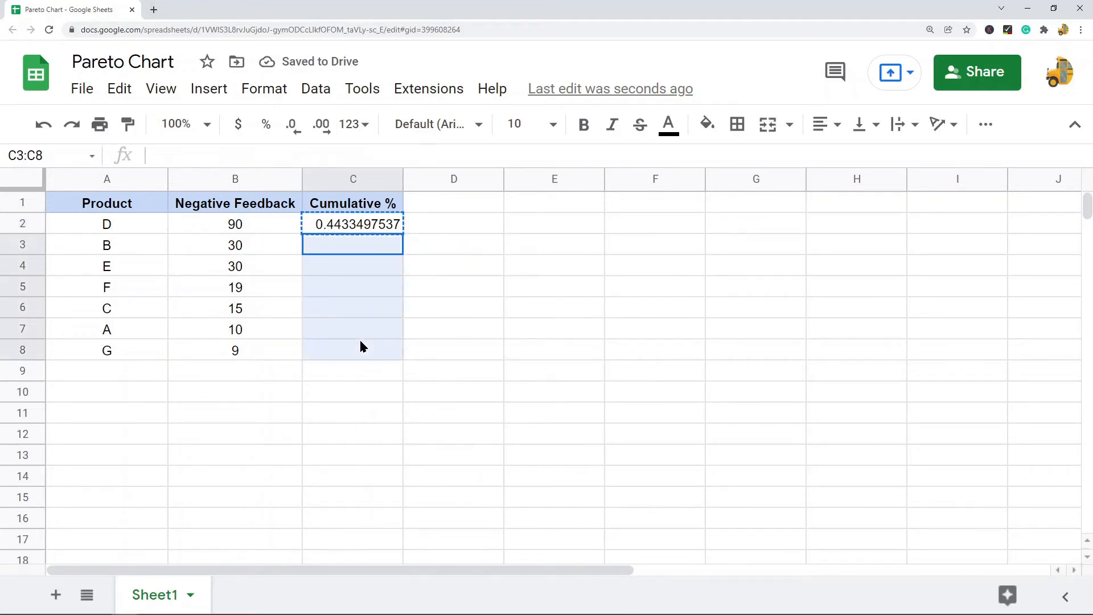
{"action": "key", "text": "ctrl+v"}
{"action": "left_click", "coordinate": [536, 263]}
Examine the fixed and relative references in C2's formula and the divisor range B2:B8
{"action": "left_click", "coordinate": [335, 230]}
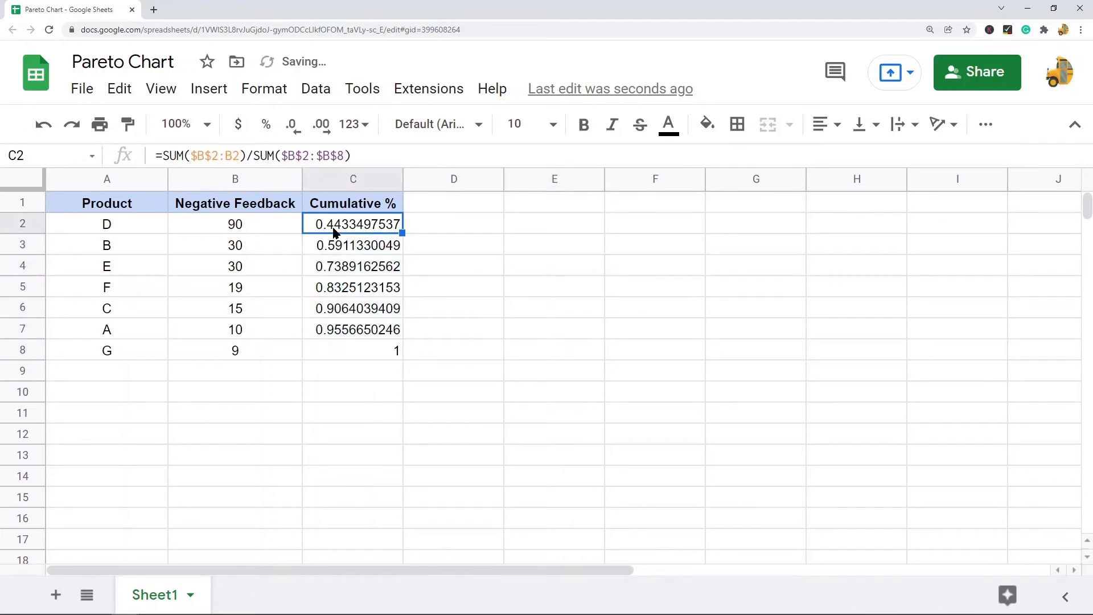
{"action": "left_click", "coordinate": [222, 156]}
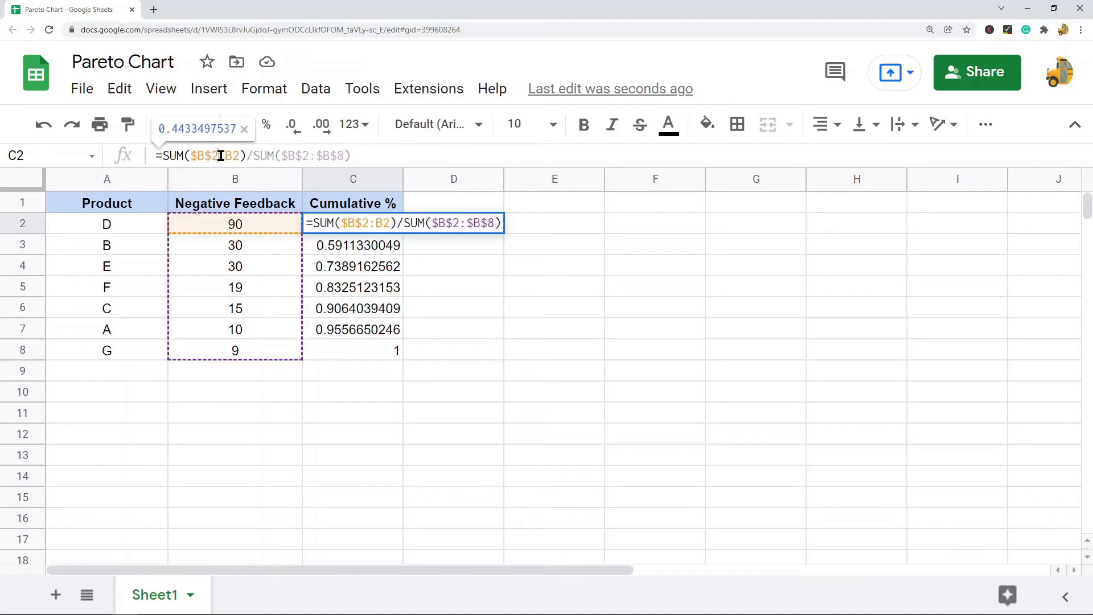
{"action": "double_click", "coordinate": [213, 156]}
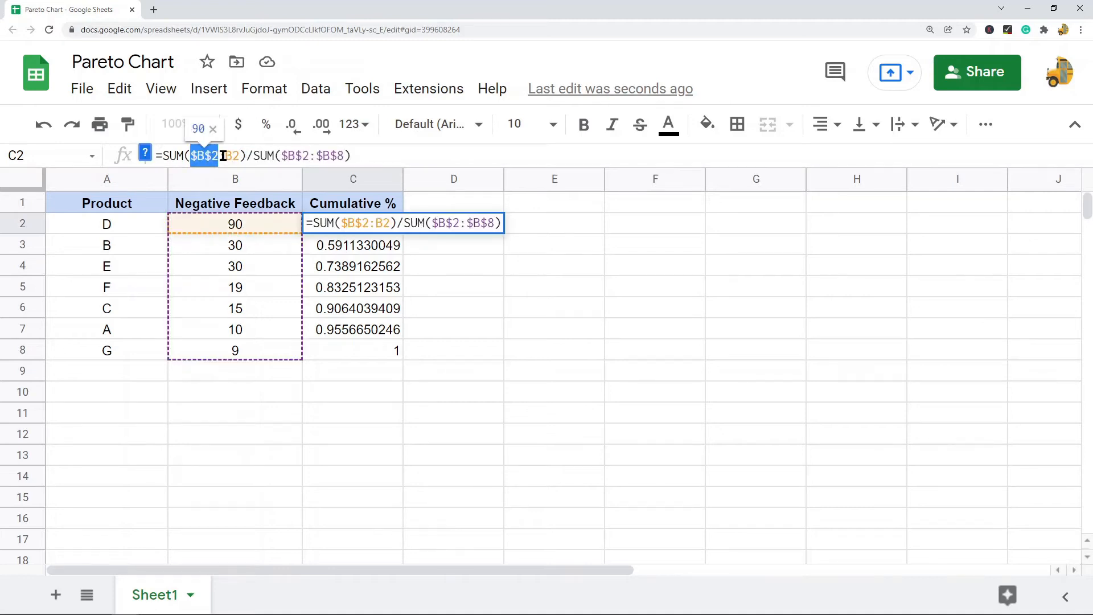
{"action": "left_click_drag", "start_coordinate": [225, 155], "coordinate": [244, 156]}
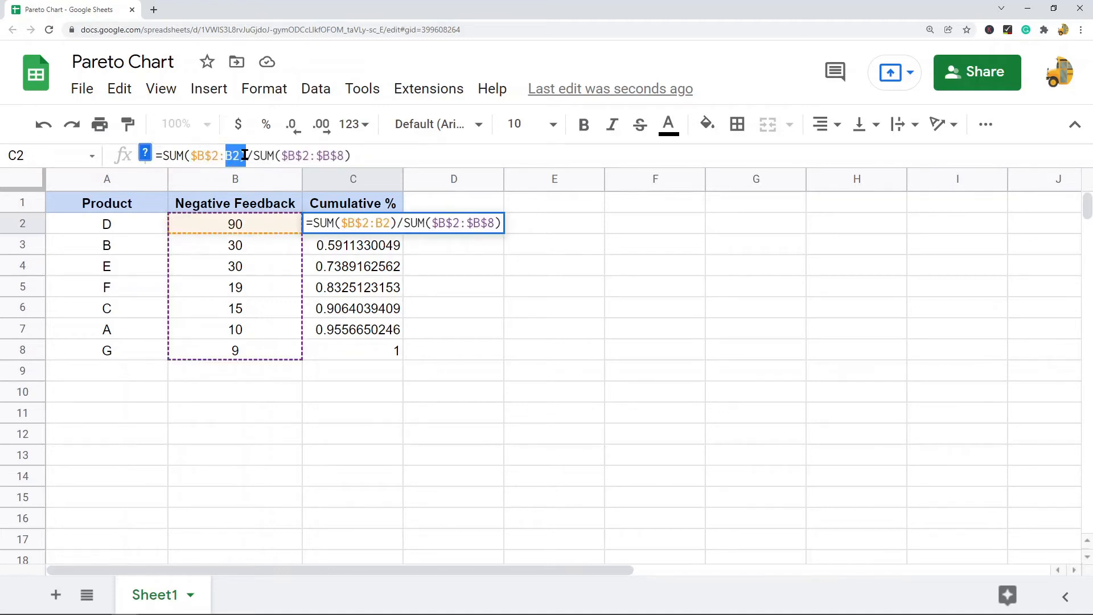
{"action": "left_click", "coordinate": [259, 155]}
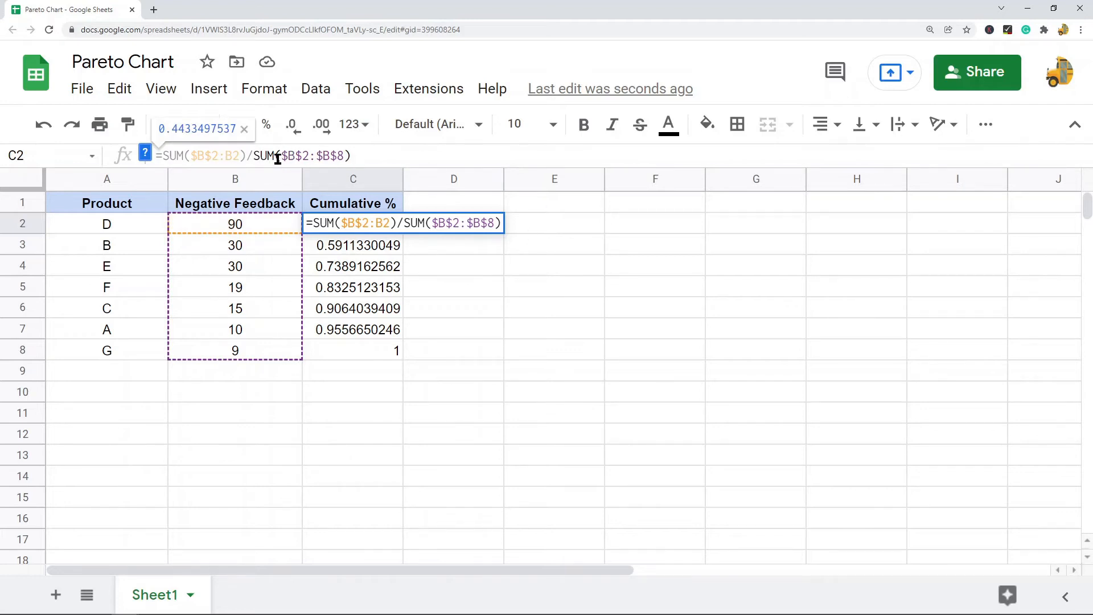
{"action": "left_click", "coordinate": [641, 338]}
{"action": "left_click_drag", "start_coordinate": [261, 229], "coordinate": [261, 350]}
Compare C3's formula with C2's, checking the fixed start and the shifting end of the running total range
{"action": "left_click", "coordinate": [354, 224]}
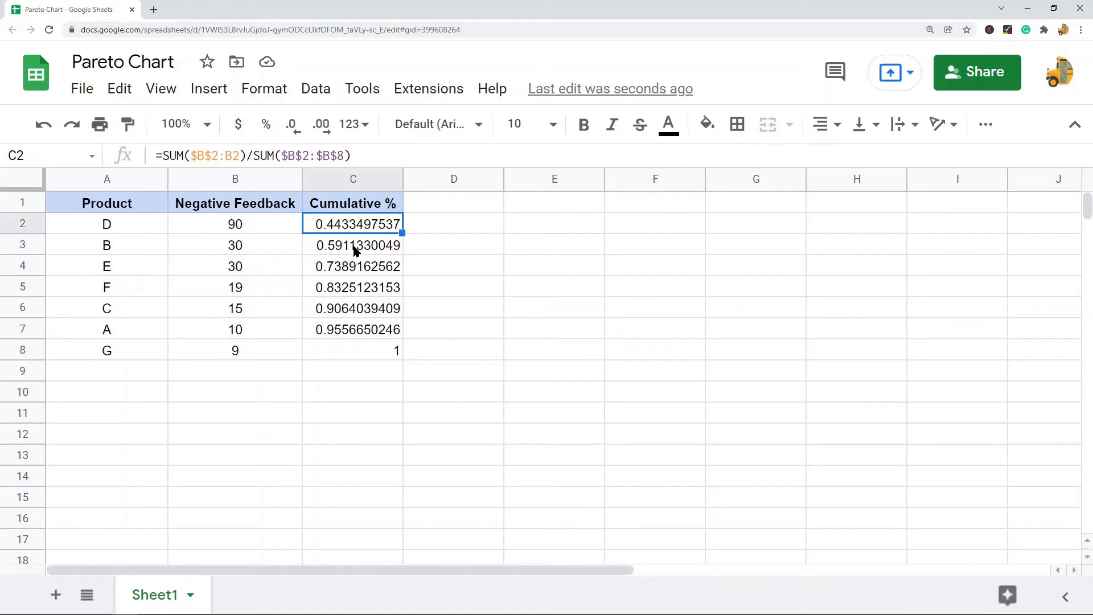
{"action": "left_click", "coordinate": [353, 245]}
{"action": "left_click", "coordinate": [358, 222]}
{"action": "left_click", "coordinate": [356, 246]}
{"action": "left_click_drag", "start_coordinate": [218, 156], "coordinate": [191, 159]}
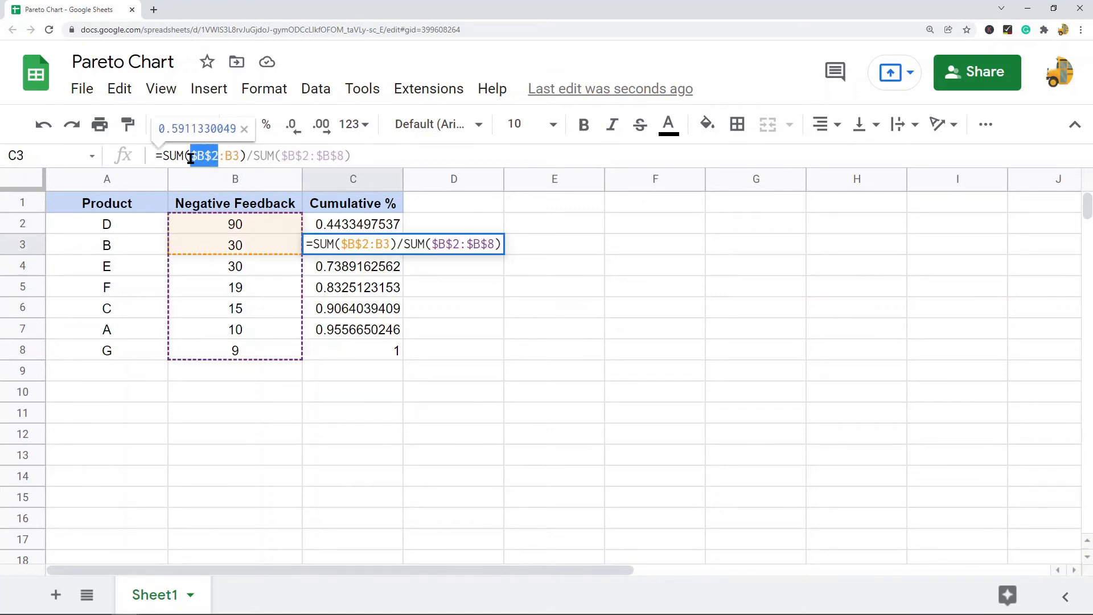
{"action": "key", "text": "Escape"}
{"action": "left_click", "coordinate": [258, 226]}
{"action": "left_click", "coordinate": [257, 250]}
{"action": "key", "text": "Right"}
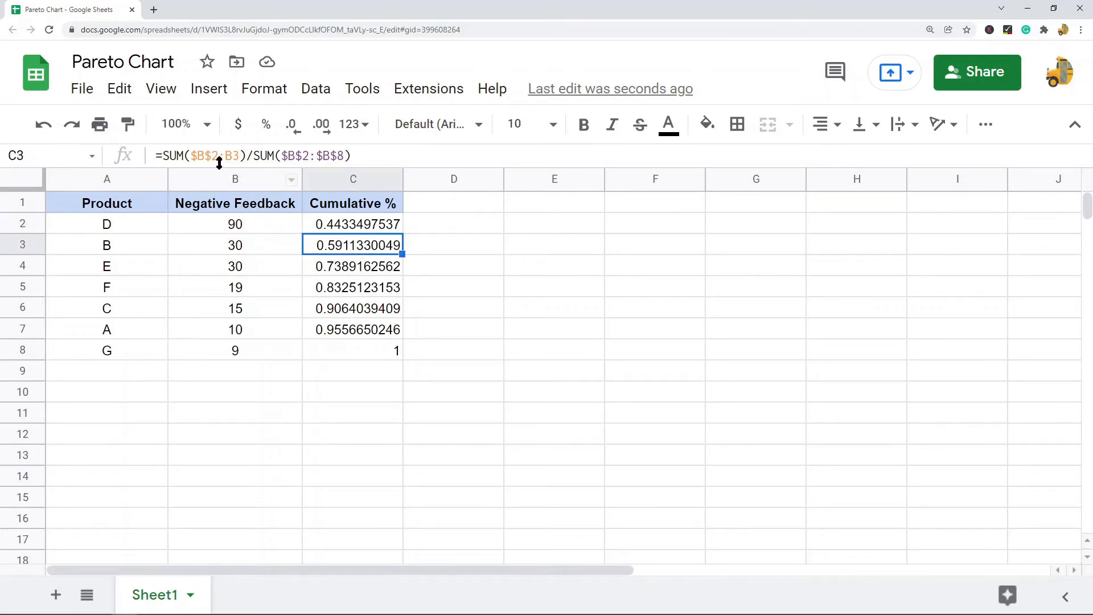
{"action": "left_click_drag", "start_coordinate": [225, 156], "coordinate": [239, 156]}
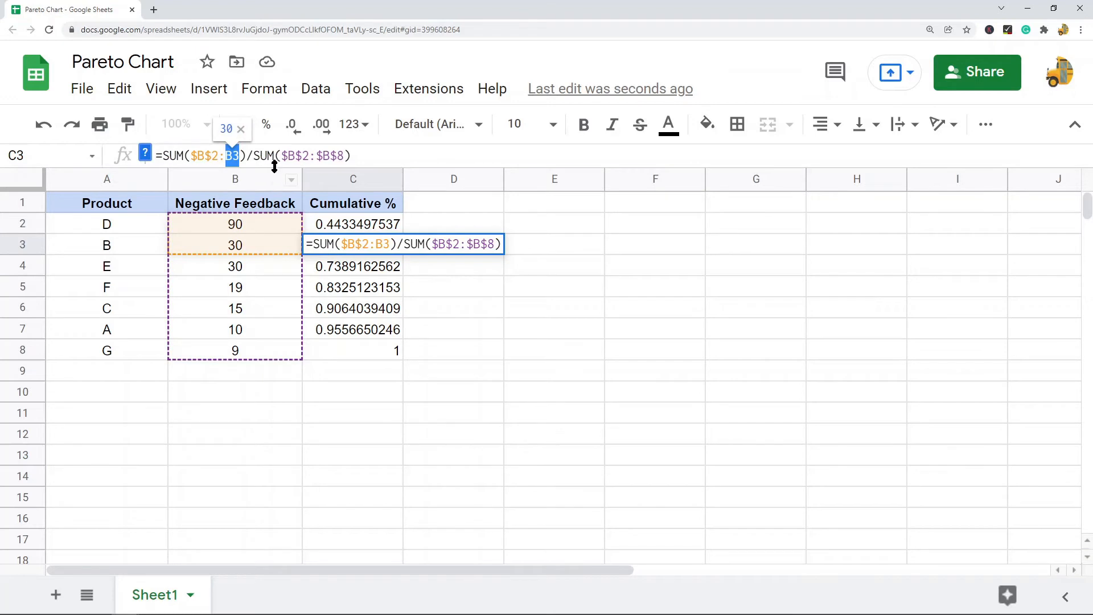
{"action": "key", "text": "Escape"}
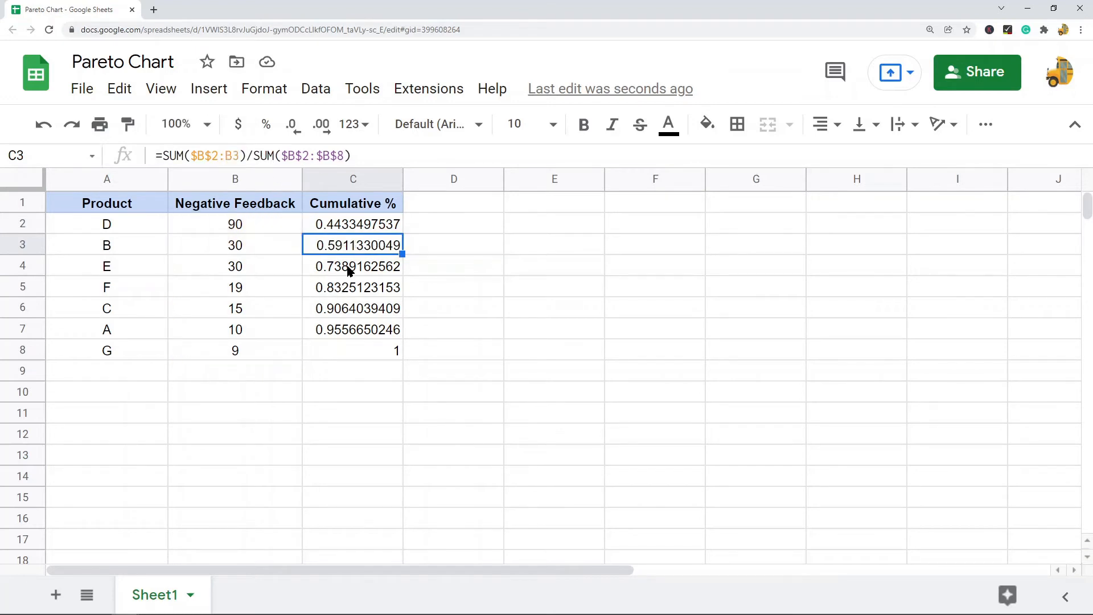
Inspect the formulas in C4 through C8 to see how the running total range extends in each row
{"action": "left_click", "coordinate": [344, 272]}
{"action": "left_click", "coordinate": [226, 154]}
{"action": "key", "text": "Escape"}
{"action": "left_click", "coordinate": [342, 286]}
{"action": "left_click", "coordinate": [228, 154]}
{"action": "key", "text": "Escape"}
{"action": "left_click", "coordinate": [359, 317]}
{"action": "left_click", "coordinate": [230, 155]}
{"action": "key", "text": "Escape"}
{"action": "left_click", "coordinate": [349, 325]}
{"action": "left_click", "coordinate": [230, 156]}
{"action": "key", "text": "Escape"}
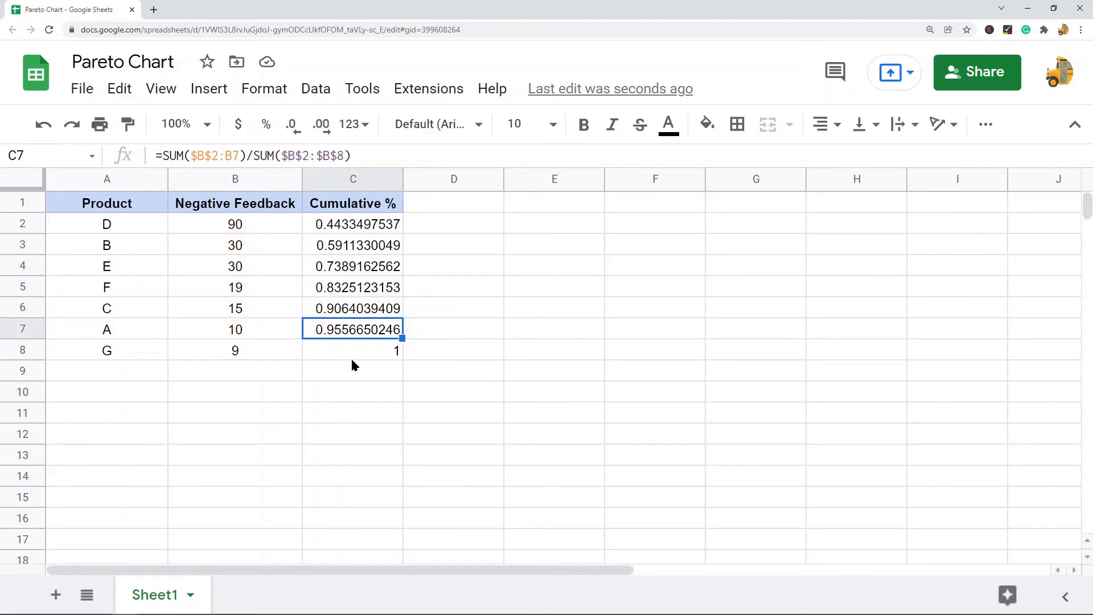
{"action": "left_click", "coordinate": [348, 350]}
{"action": "left_click", "coordinate": [219, 162]}
{"action": "key", "text": "Escape"}
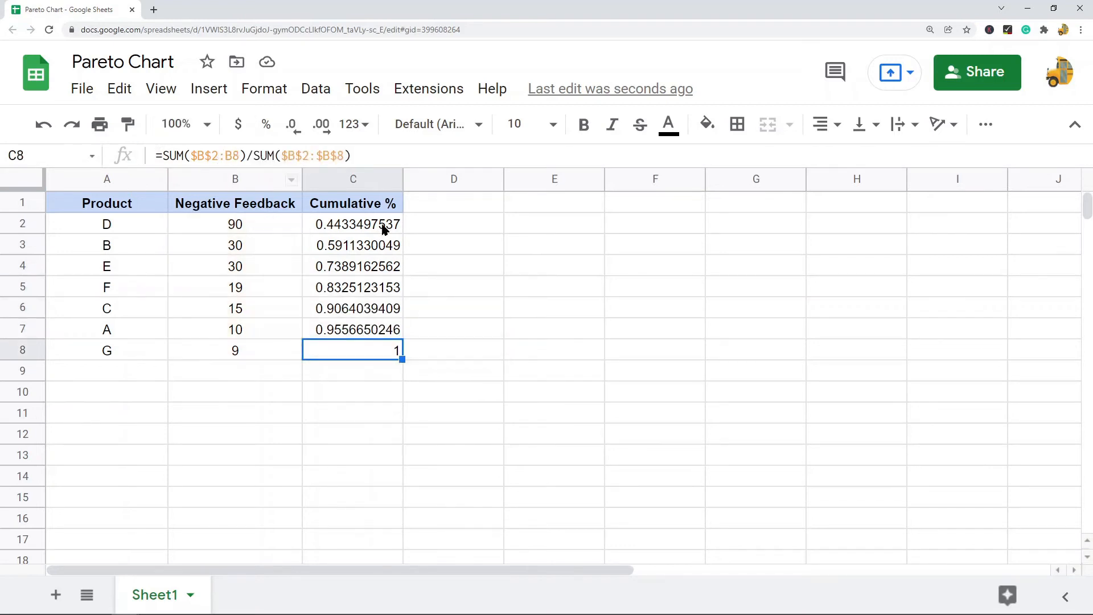
Review the feedback values in B2:B8 row by row against their cumulative percentages in column C
{"action": "left_click", "coordinate": [279, 227]}
{"action": "left_click", "coordinate": [275, 251]}
{"action": "left_click", "coordinate": [360, 252]}
{"action": "left_click", "coordinate": [289, 276]}
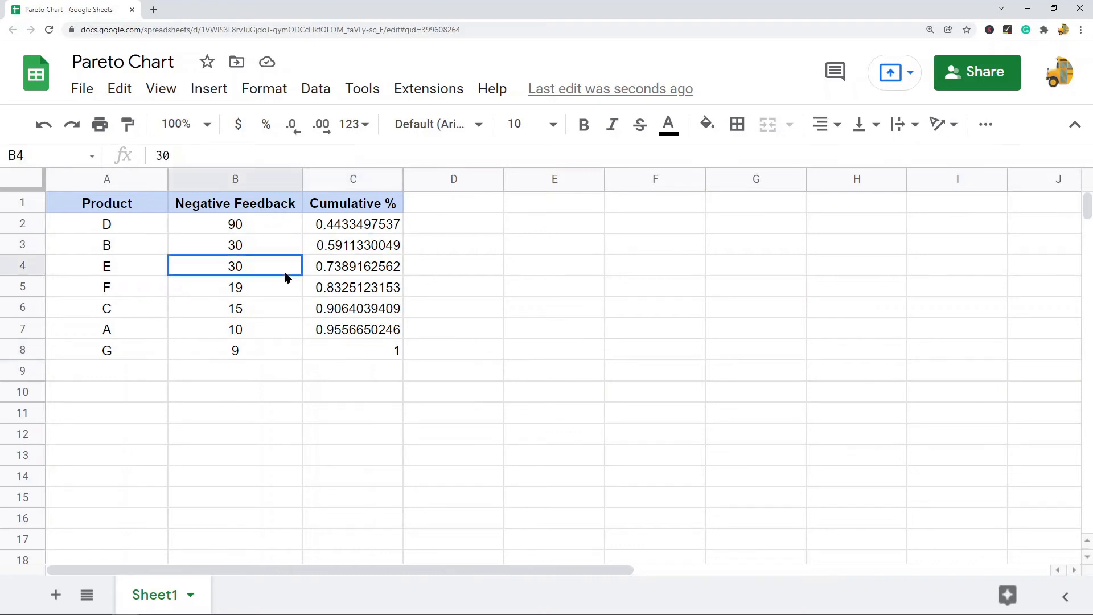
{"action": "left_click", "coordinate": [381, 266]}
{"action": "left_click", "coordinate": [256, 294]}
{"action": "left_click", "coordinate": [361, 288]}
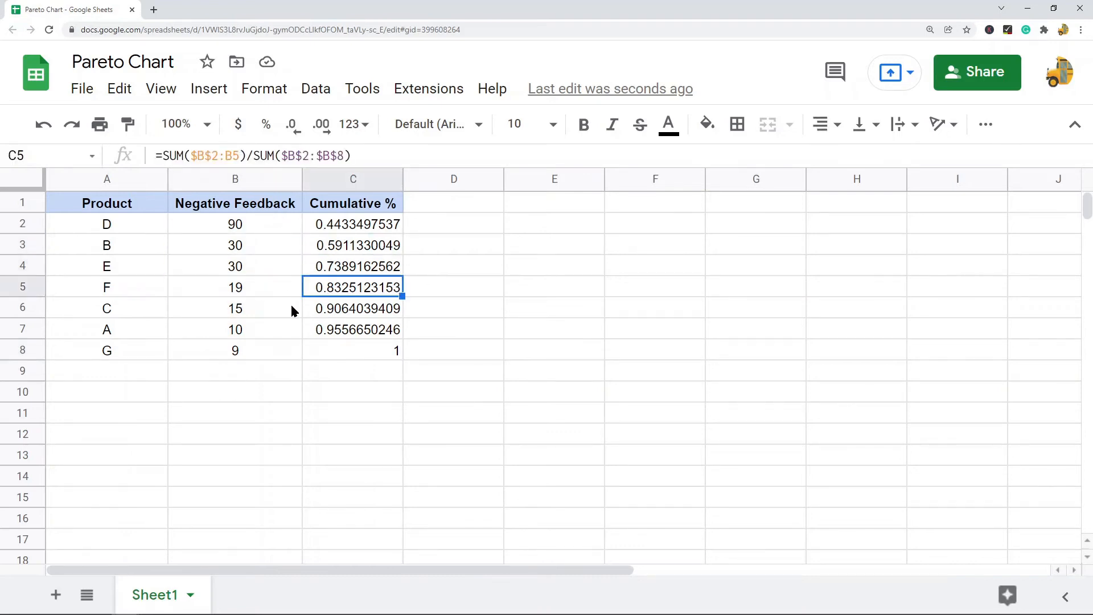
{"action": "left_click", "coordinate": [292, 308]}
{"action": "left_click", "coordinate": [335, 309]}
{"action": "left_click", "coordinate": [269, 333]}
{"action": "left_click", "coordinate": [317, 334]}
{"action": "left_click", "coordinate": [288, 350]}
{"action": "left_click", "coordinate": [353, 348]}
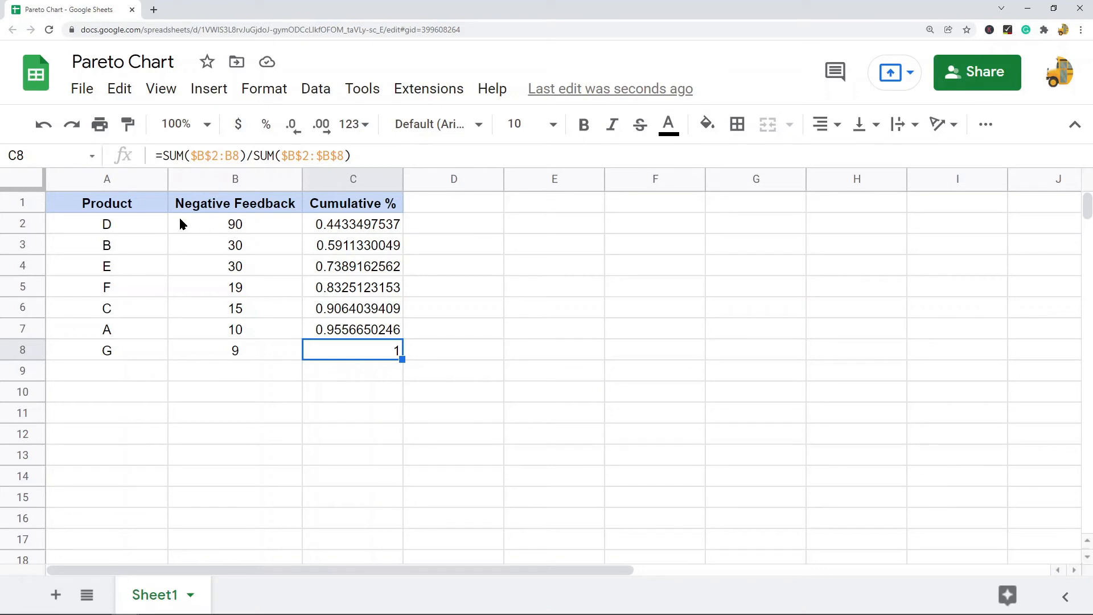
Review rows 2 and 8, the cumulative values in C2:C8 and the feedback values in B2:B8
{"action": "left_click", "coordinate": [24, 224]}
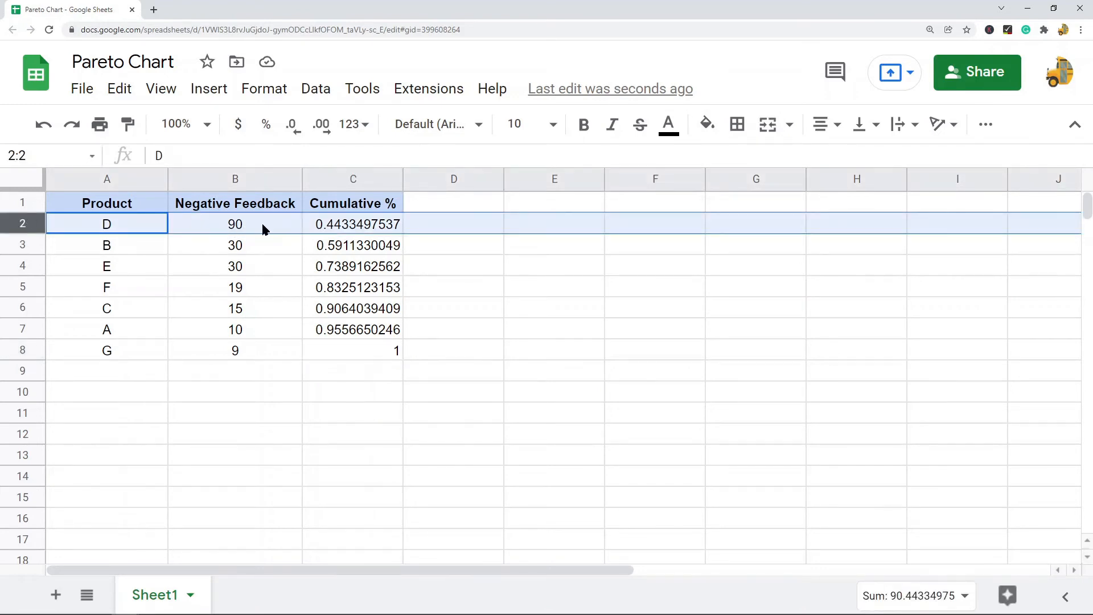
{"action": "left_click", "coordinate": [23, 350]}
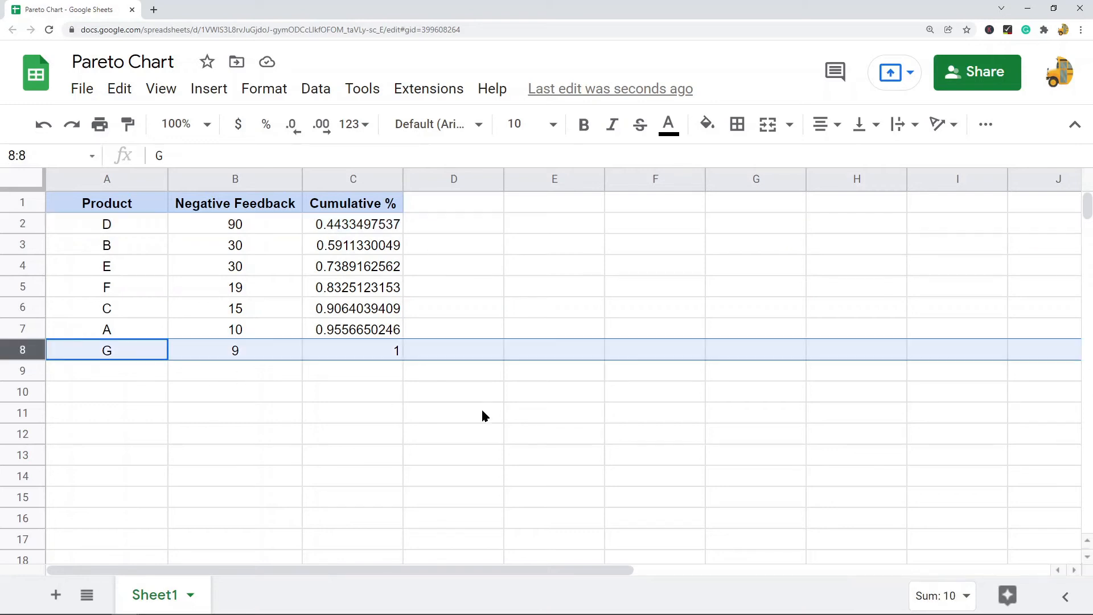
{"action": "left_click_drag", "start_coordinate": [368, 228], "coordinate": [369, 353]}
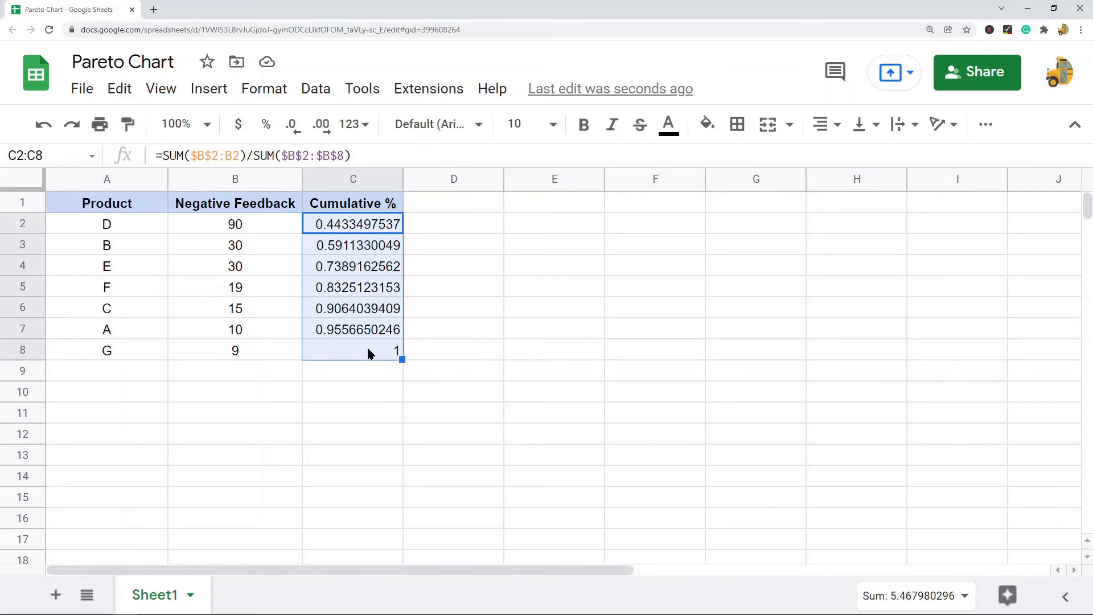
{"action": "left_click_drag", "start_coordinate": [233, 222], "coordinate": [235, 351]}
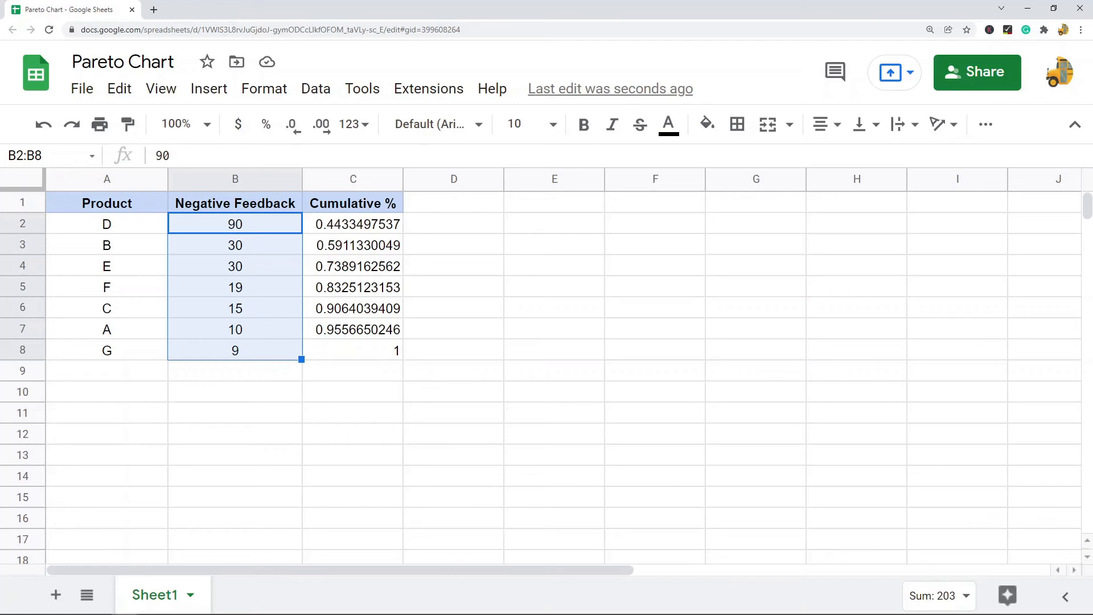
{"action": "left_click", "coordinate": [555, 395]}
Insert a chart from the range A1:C8 and set its type to Combo chart
{"action": "left_click_drag", "start_coordinate": [124, 208], "coordinate": [346, 353]}
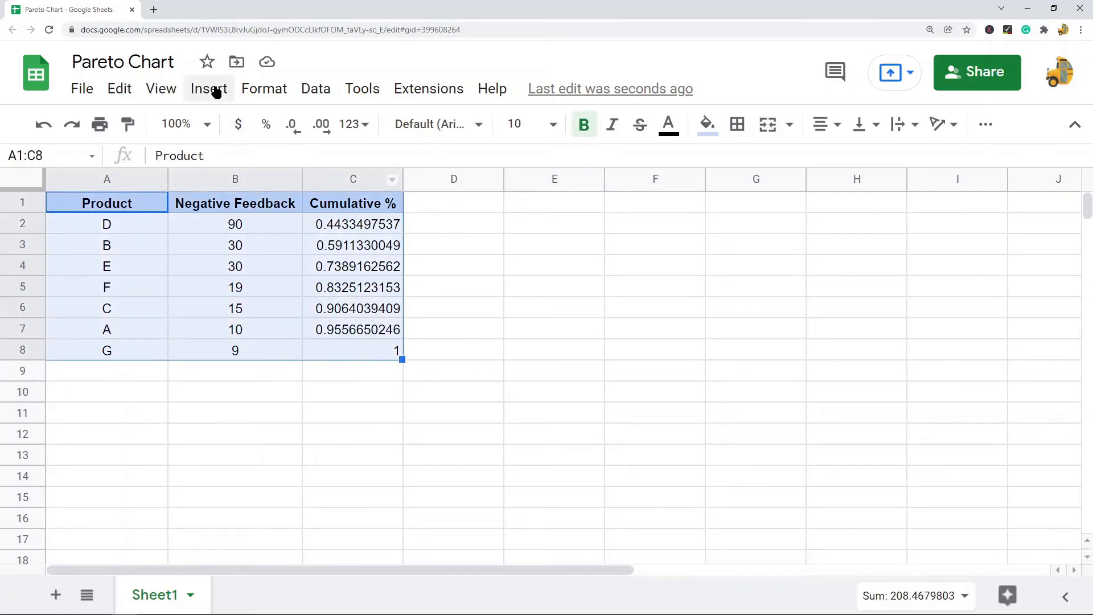
{"action": "left_click", "coordinate": [215, 91]}
{"action": "left_click", "coordinate": [259, 271]}
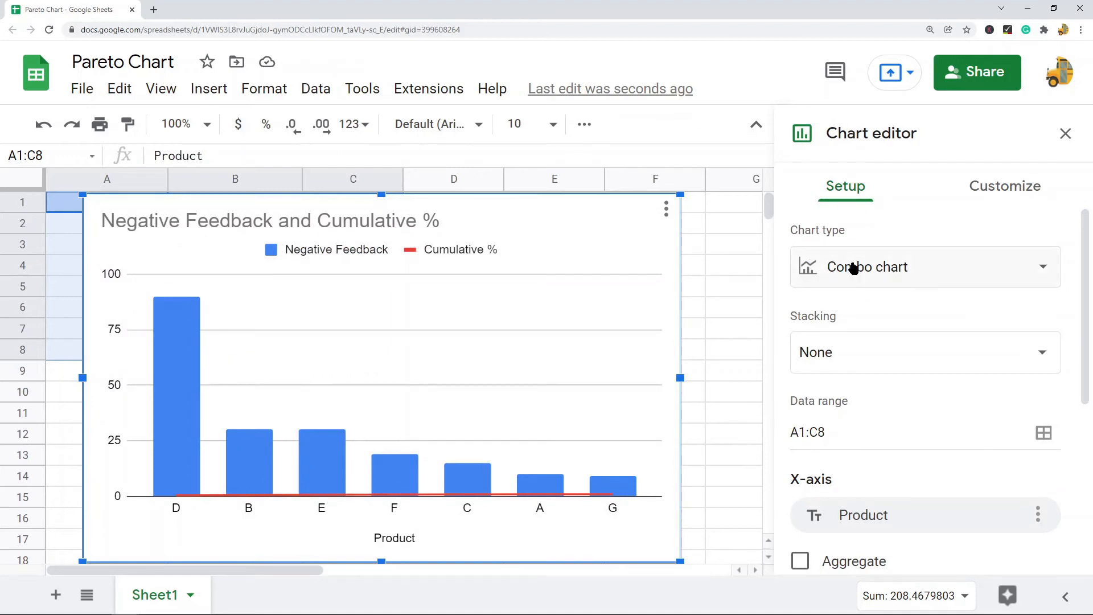
{"action": "left_click", "coordinate": [866, 269]}
{"action": "left_click", "coordinate": [871, 367]}
Assign the Cumulative % series of the combo chart to the Right axis
{"action": "left_click", "coordinate": [993, 188]}
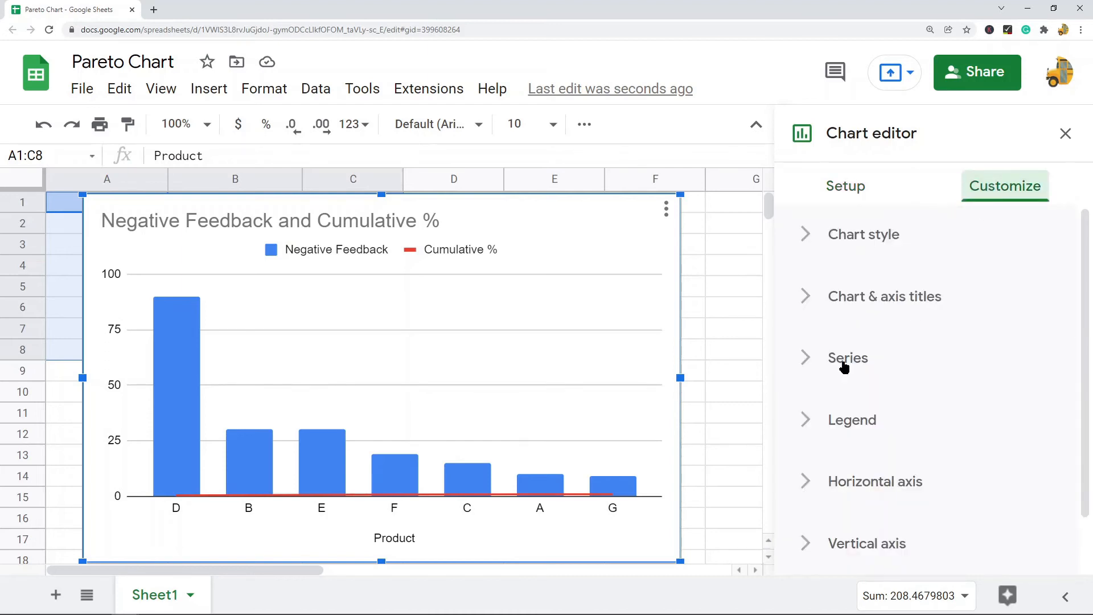
{"action": "left_click", "coordinate": [807, 360]}
{"action": "scroll", "coordinate": [800, 342], "scroll_direction": "down", "scroll_amount": 2}
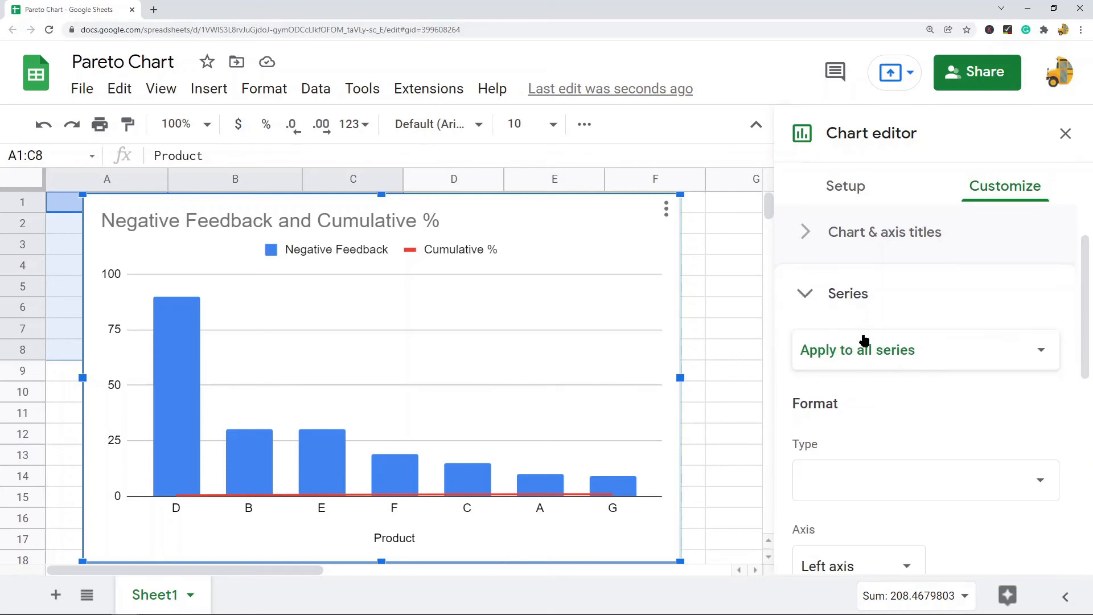
{"action": "left_click", "coordinate": [960, 304]}
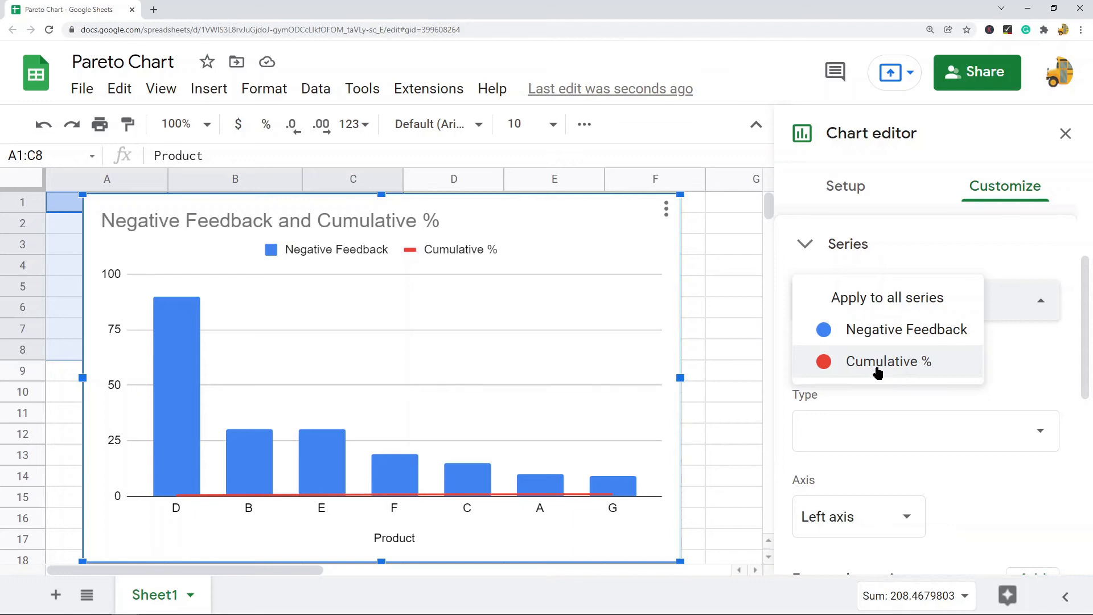
{"action": "left_click", "coordinate": [877, 370]}
{"action": "scroll", "coordinate": [942, 334], "scroll_direction": "down", "scroll_amount": 6}
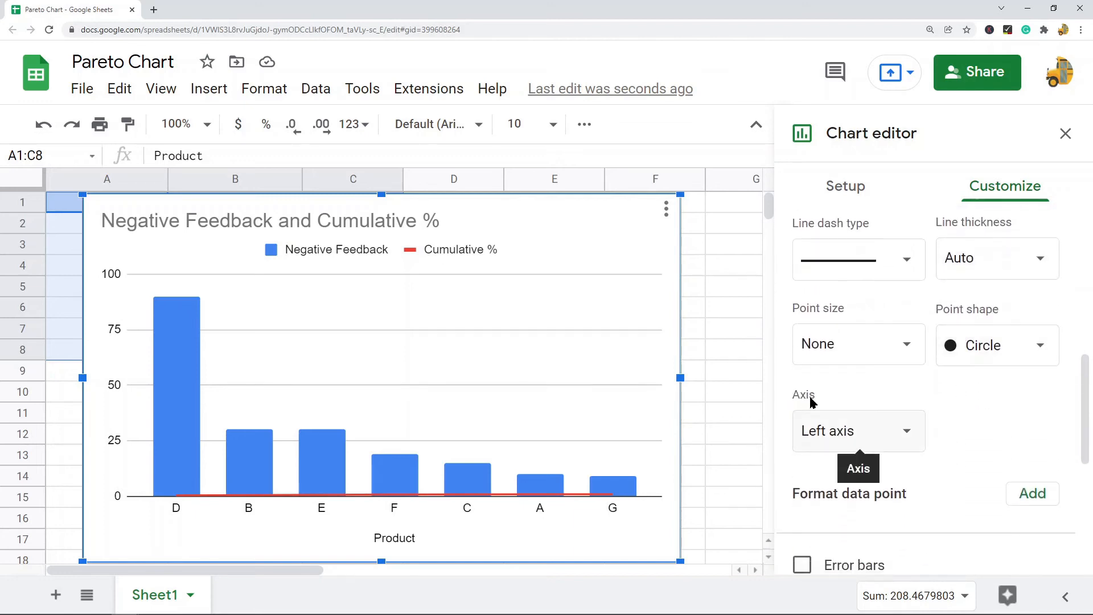
{"action": "left_click", "coordinate": [879, 435]}
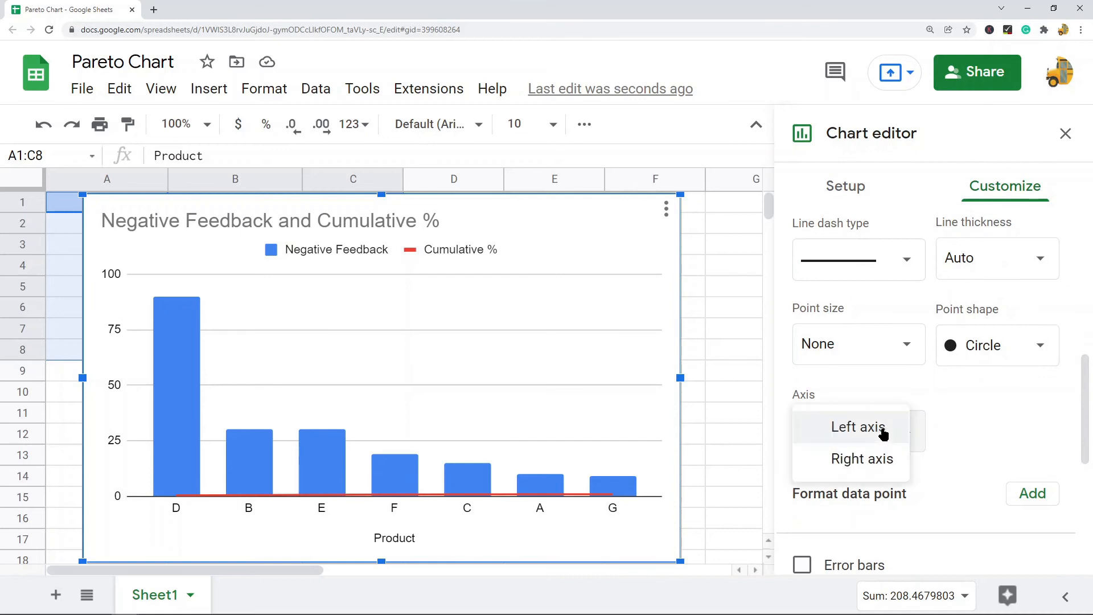
{"action": "left_click", "coordinate": [859, 458]}
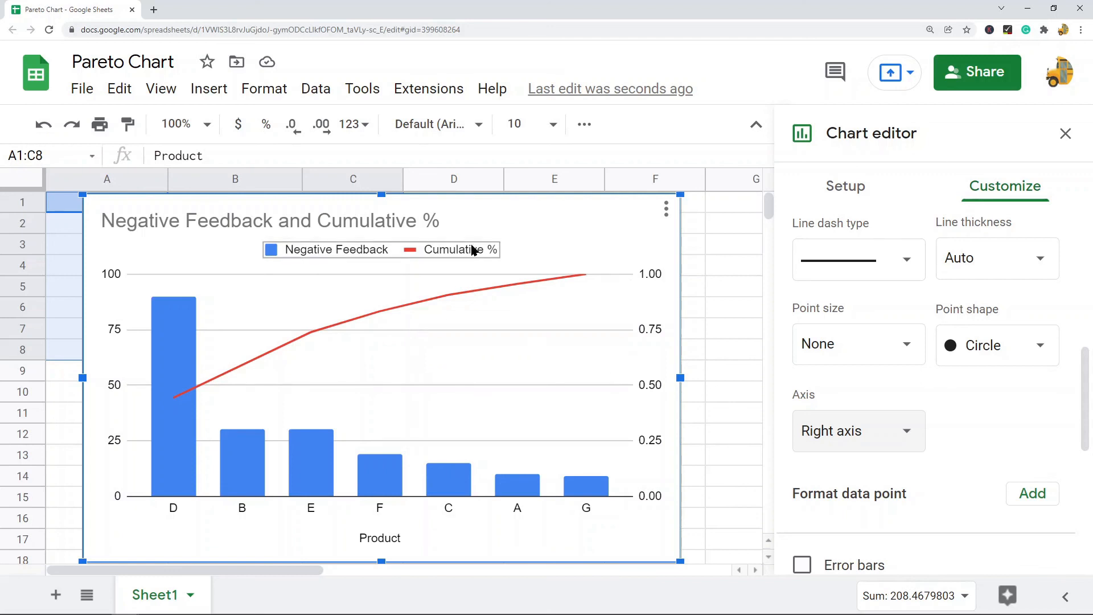
Move the chart below the data table to view the source values in A1:C8, and return it to row 1
{"action": "left_click_drag", "start_coordinate": [481, 203], "coordinate": [572, 398]}
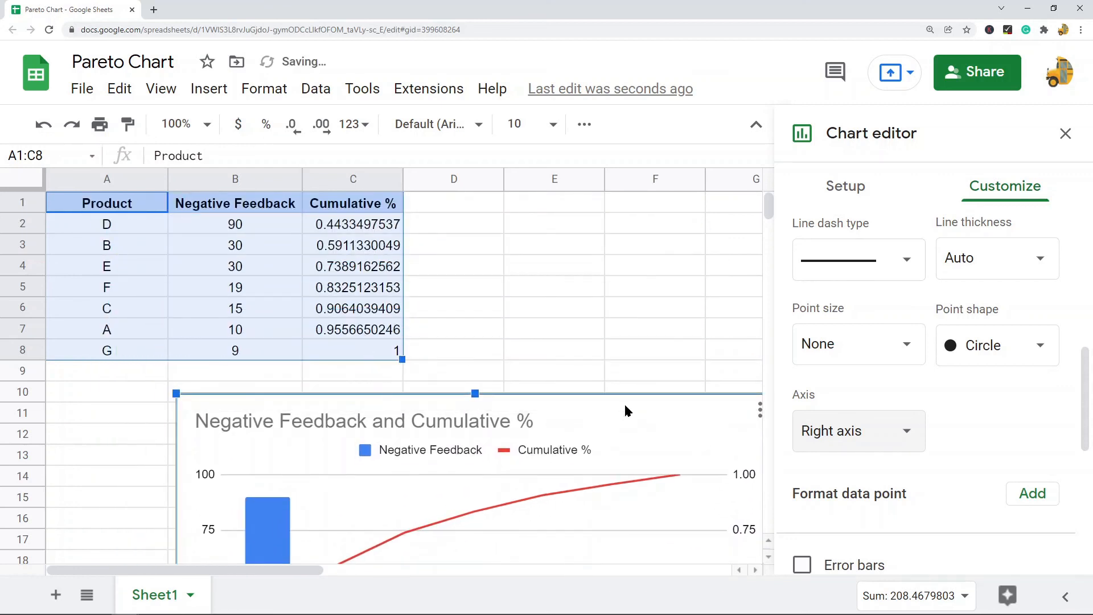
{"action": "left_click_drag", "start_coordinate": [627, 410], "coordinate": [577, 192]}
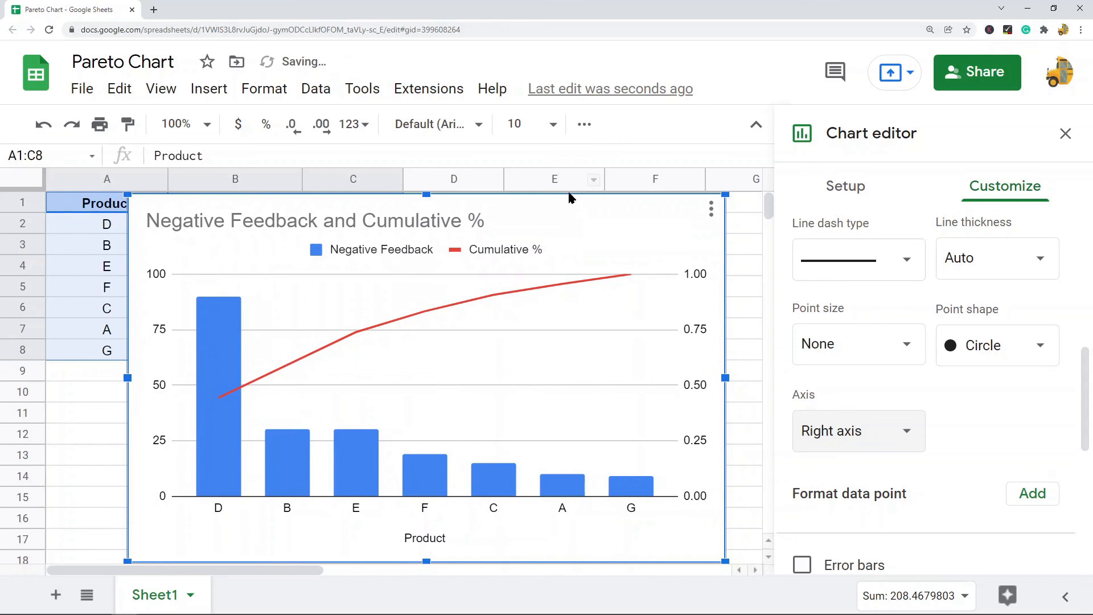